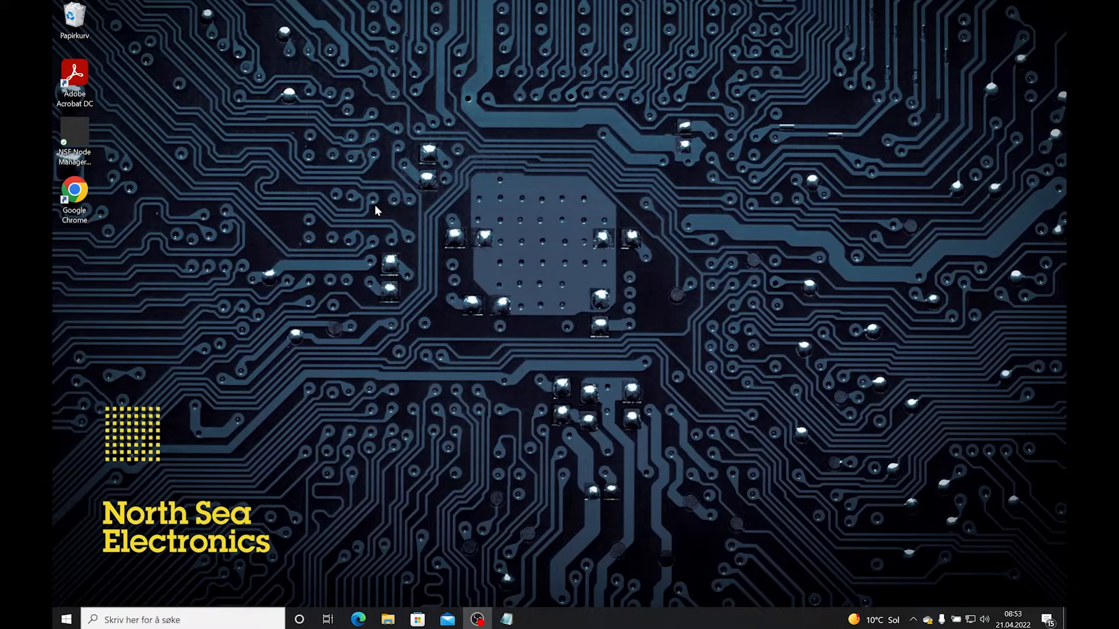
Step: Launch NSE Node Manager on the CAN interface with device CAN0 at 125 kbit/s and open the Motor Controller's configuration list
double_click(74, 123)
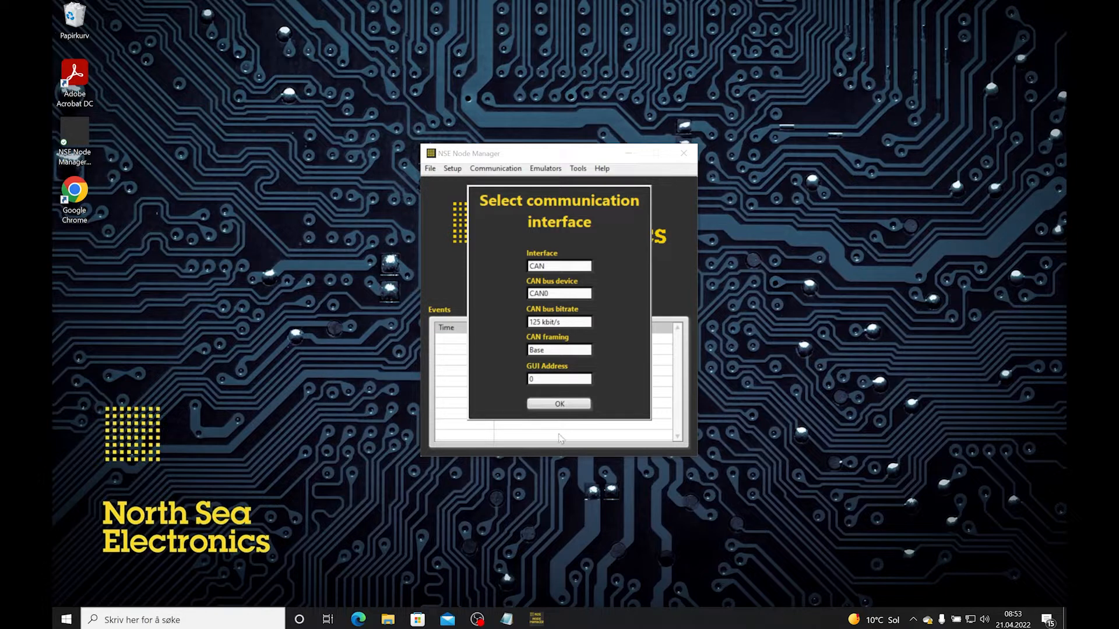
click(561, 404)
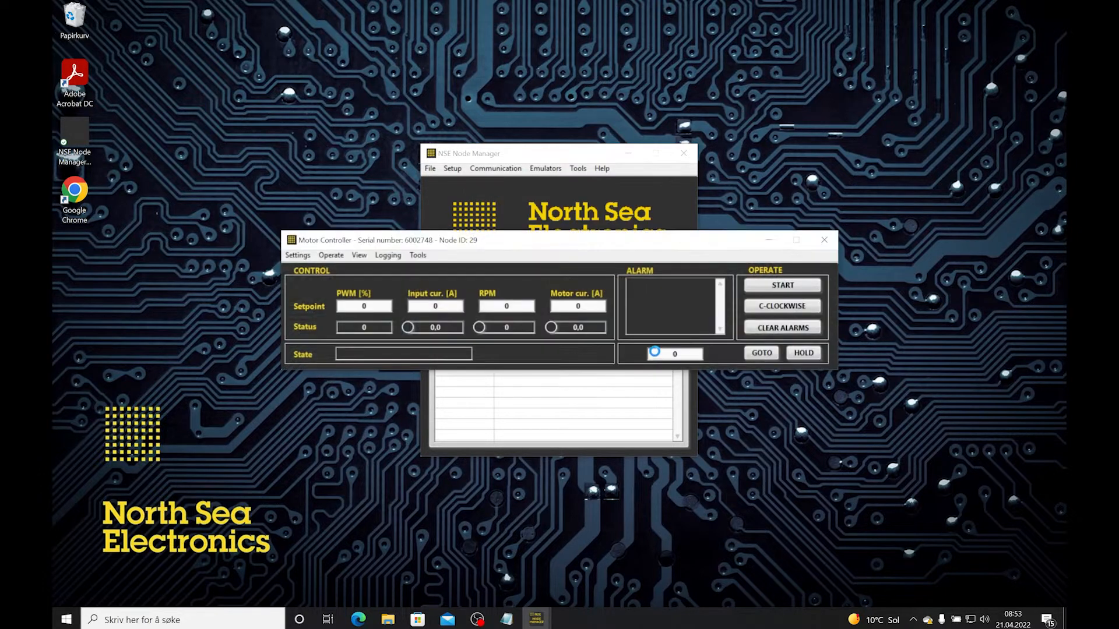
drag(520, 245, 434, 46)
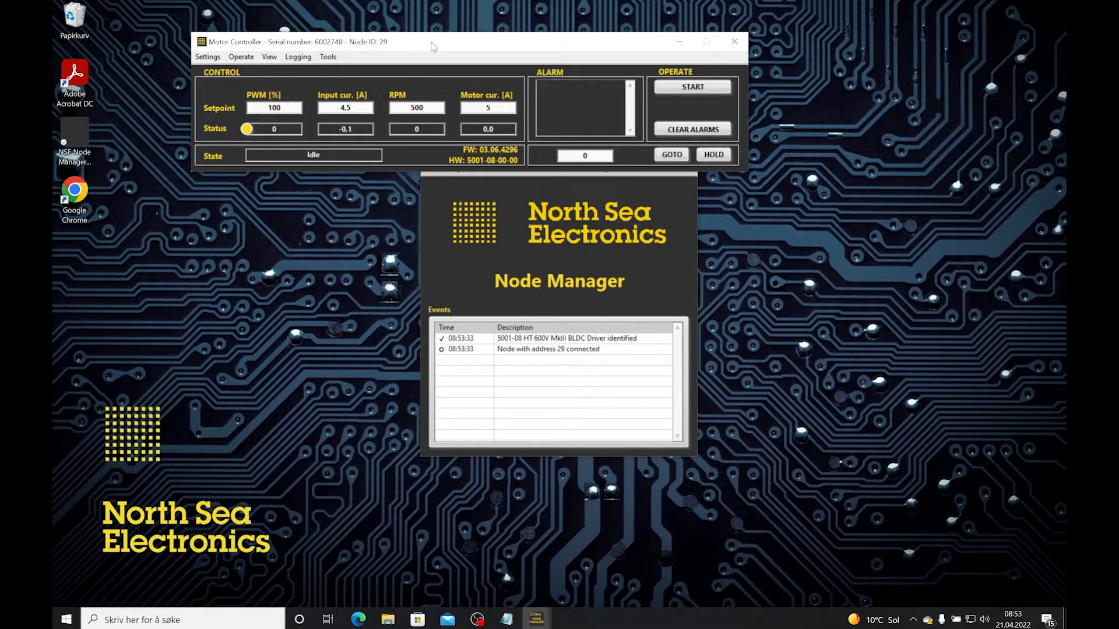
click(208, 58)
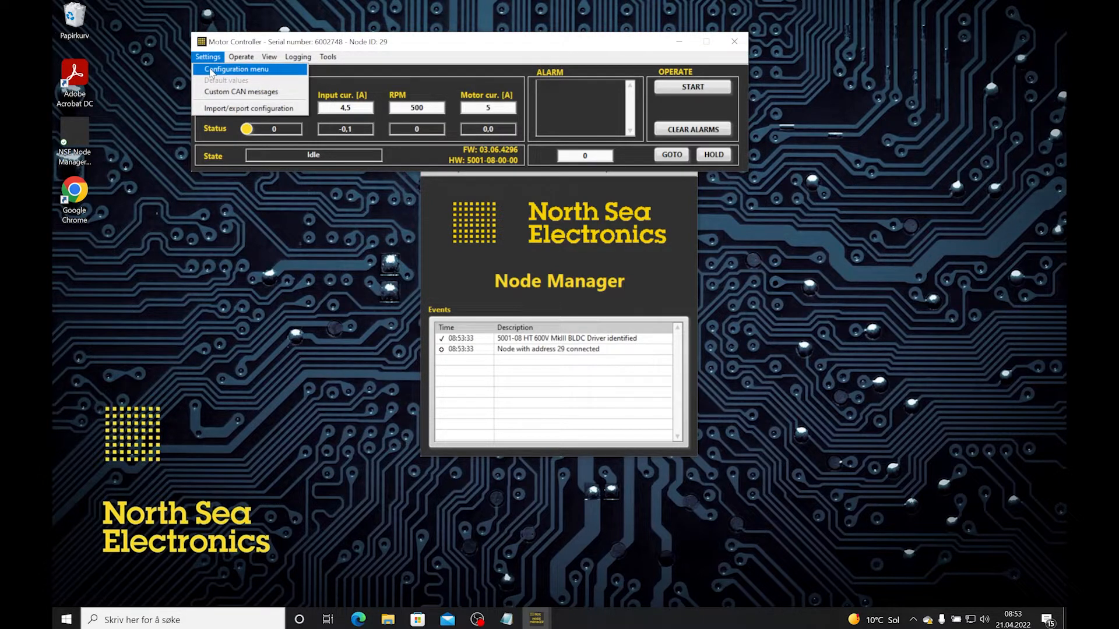
click(211, 70)
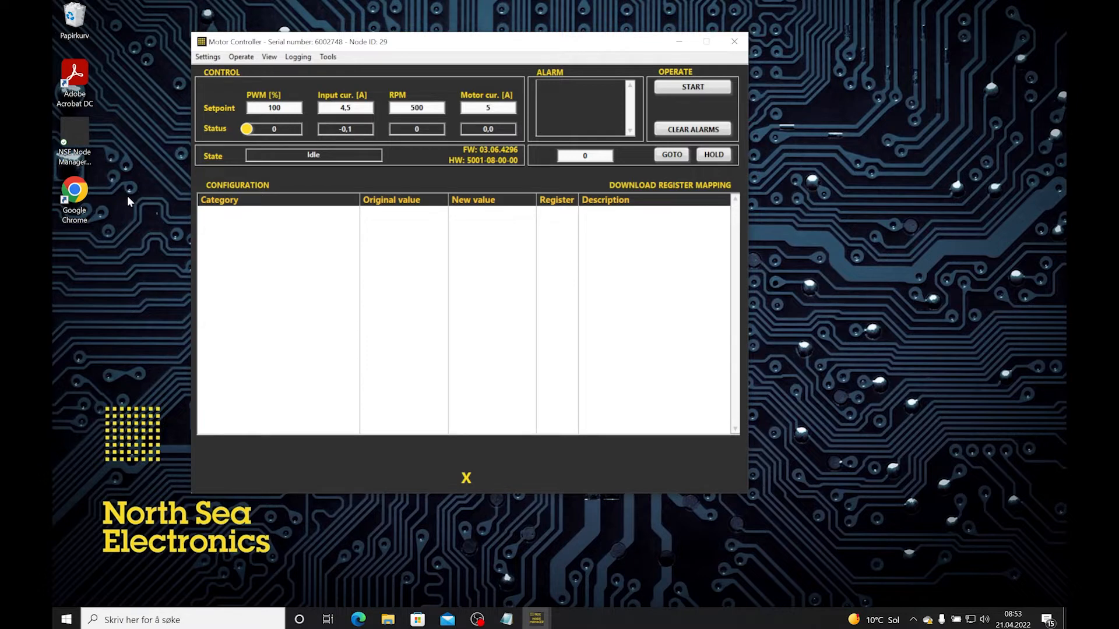
Step: Open Google Chrome and go to the maxon group website at maxongroup.com
double_click(80, 194)
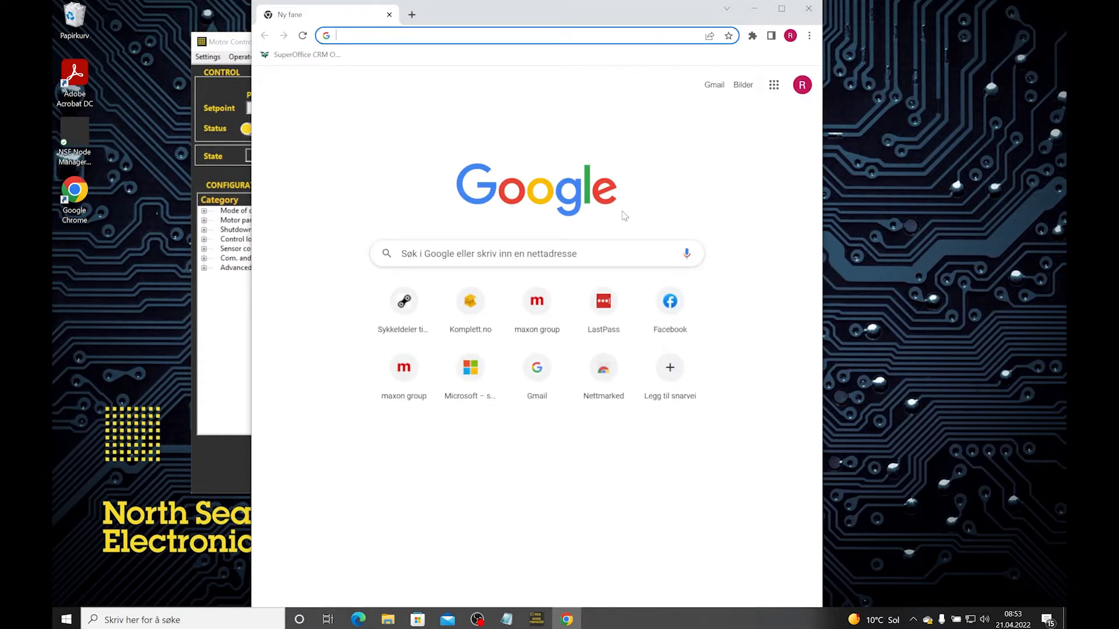
text(www.)
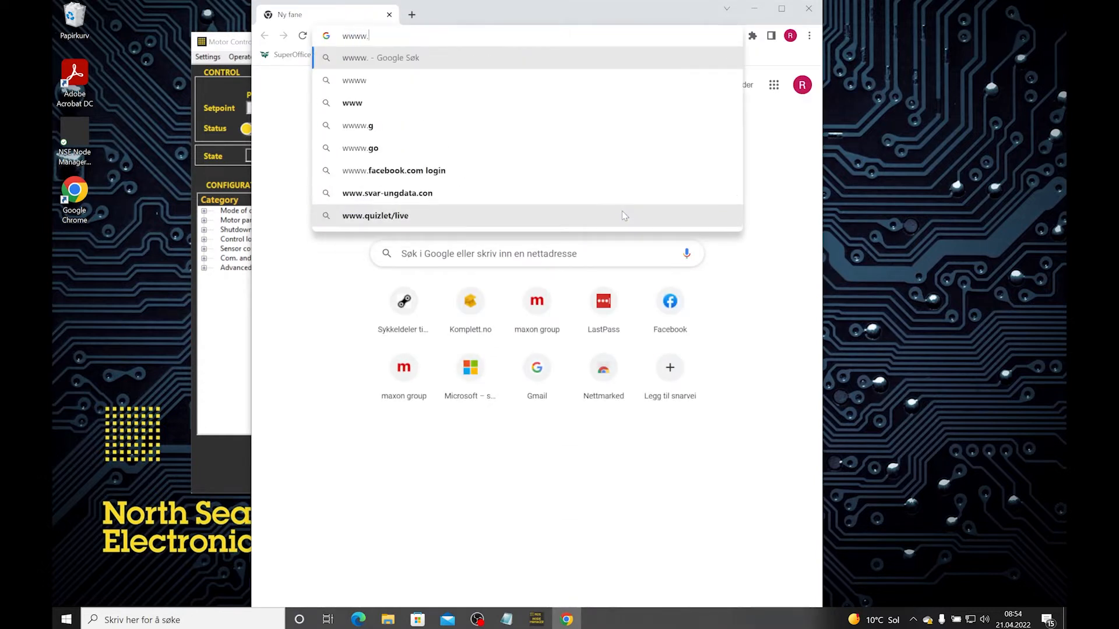
key(Down)
key(Down)
key(Down)
key(Down)
key(Down)
key(Return)
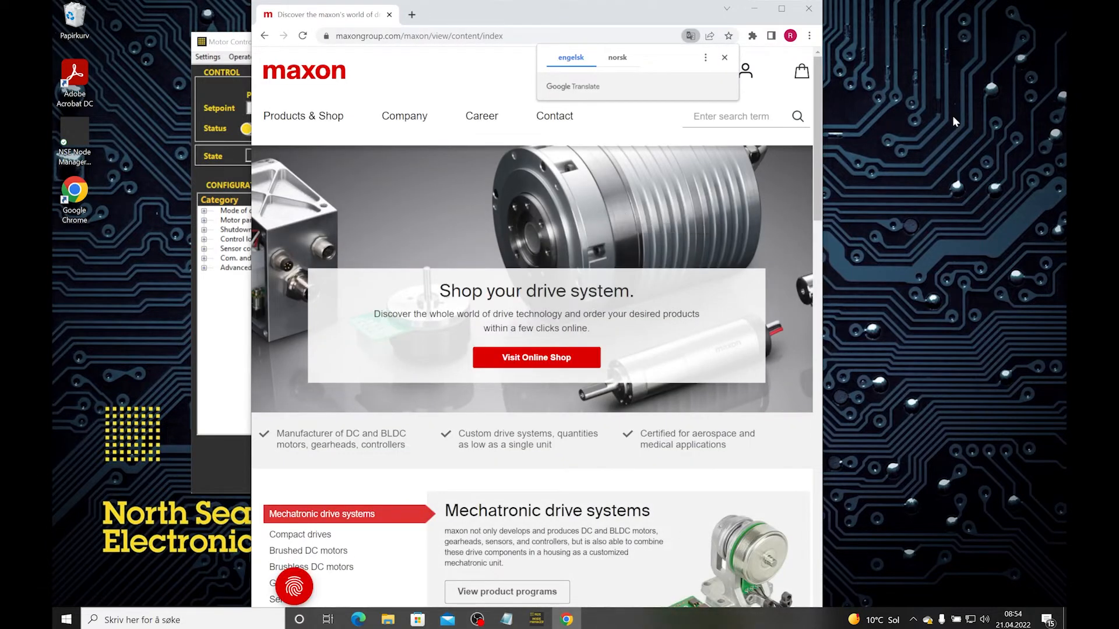
Step: Search the maxon site for part 393024 and open the EC 40 brushless 170 Watt motor's product page beside the configuration window
click(734, 114)
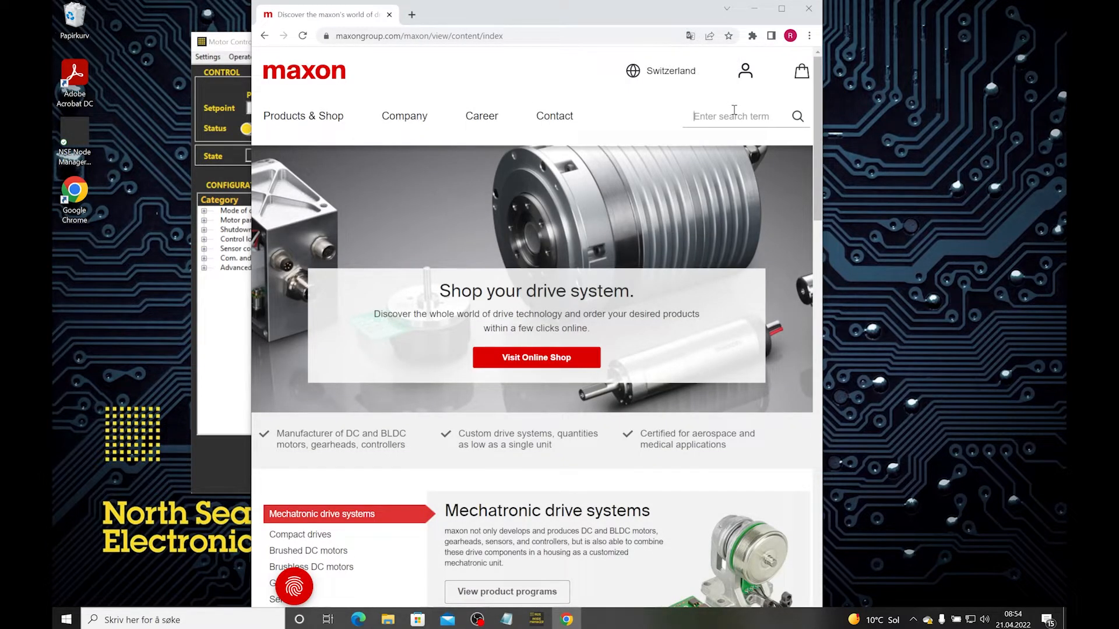
text(3930)
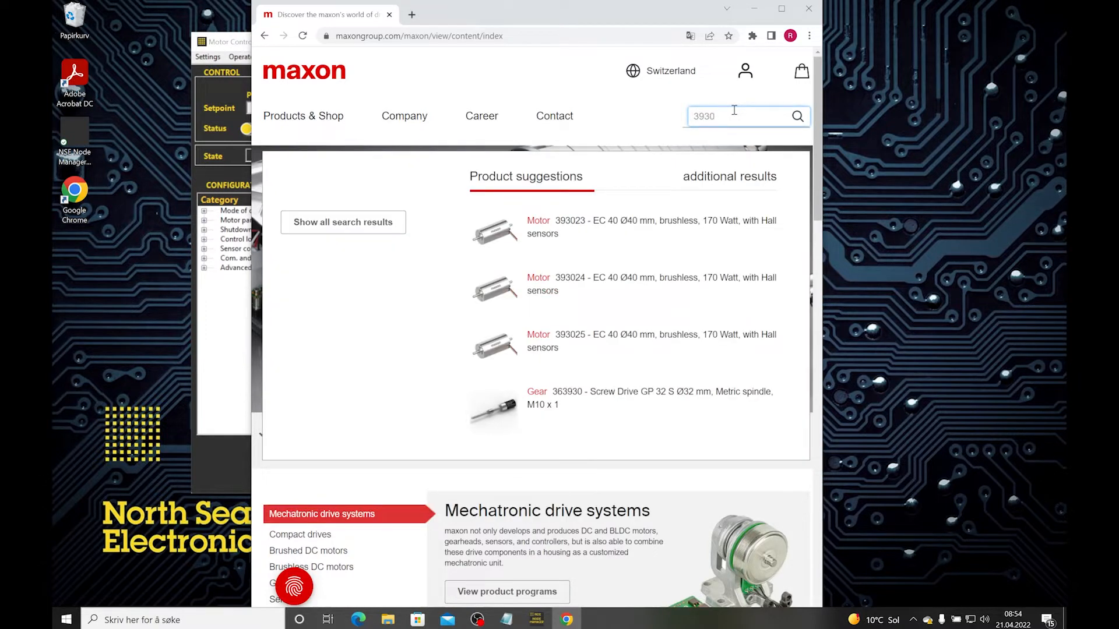
text(24)
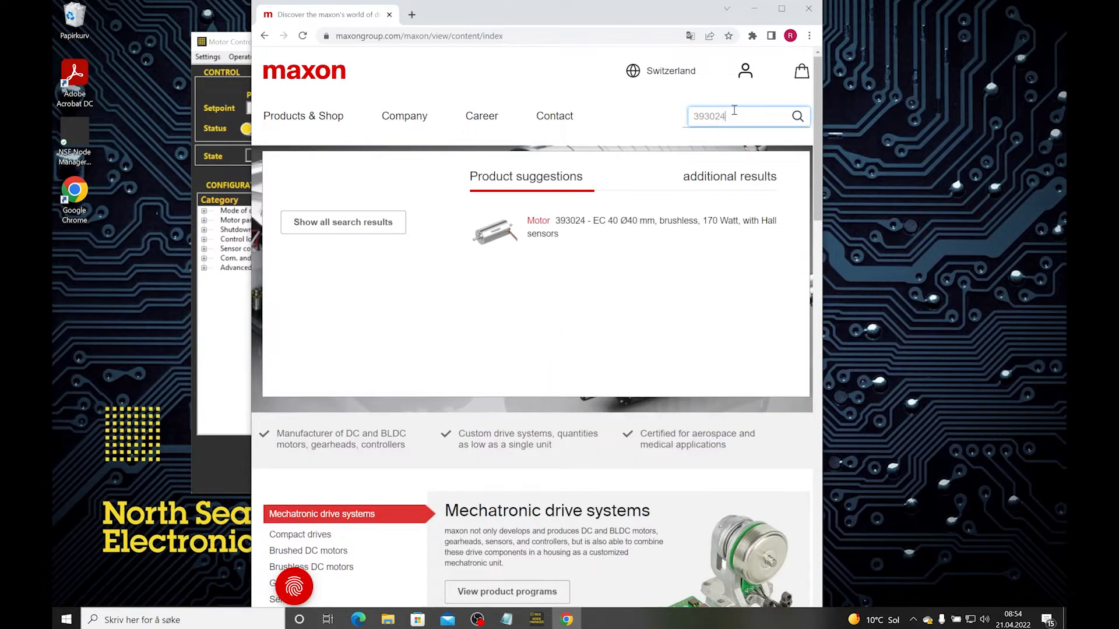
click(626, 228)
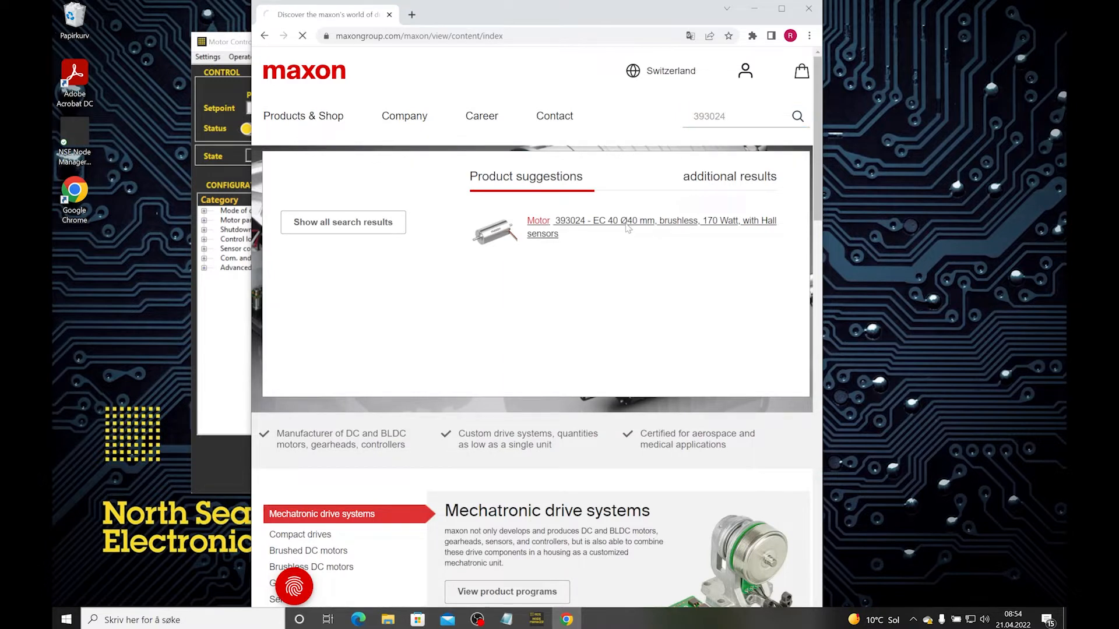
drag(562, 20, 780, 26)
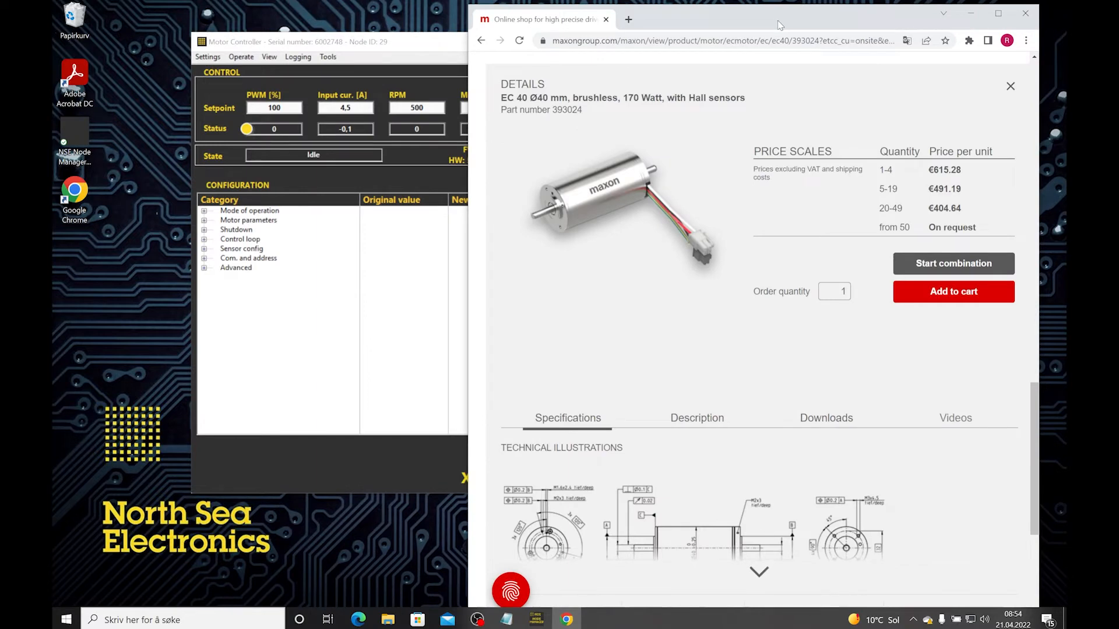
Step: Open the English catalog page PDF from the motor's downloads
click(825, 425)
scroll(825, 428, down, 2)
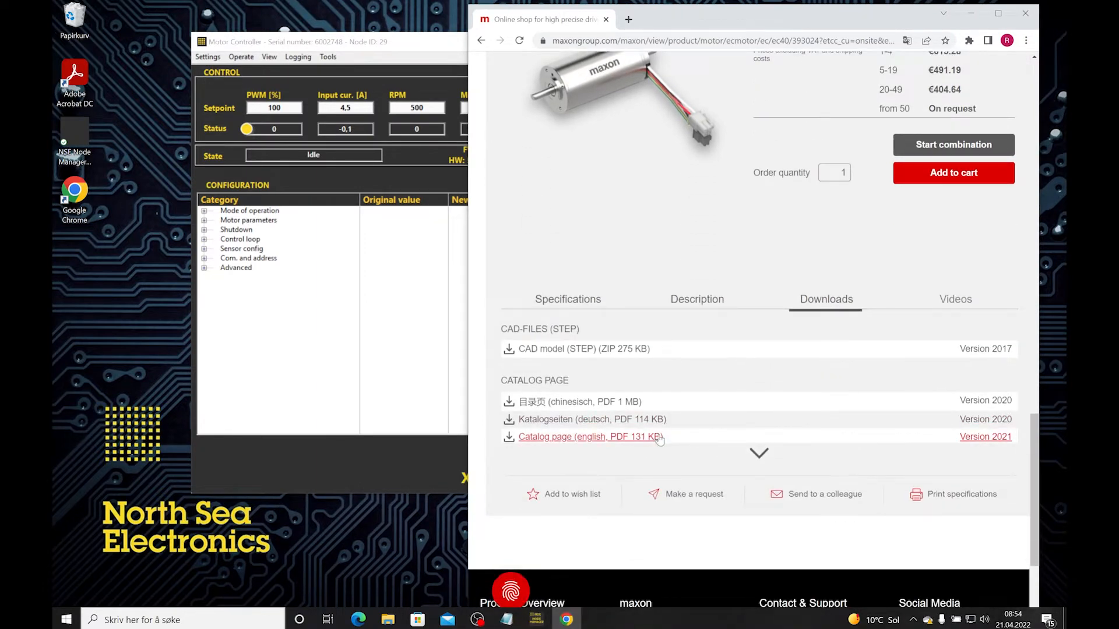
click(657, 436)
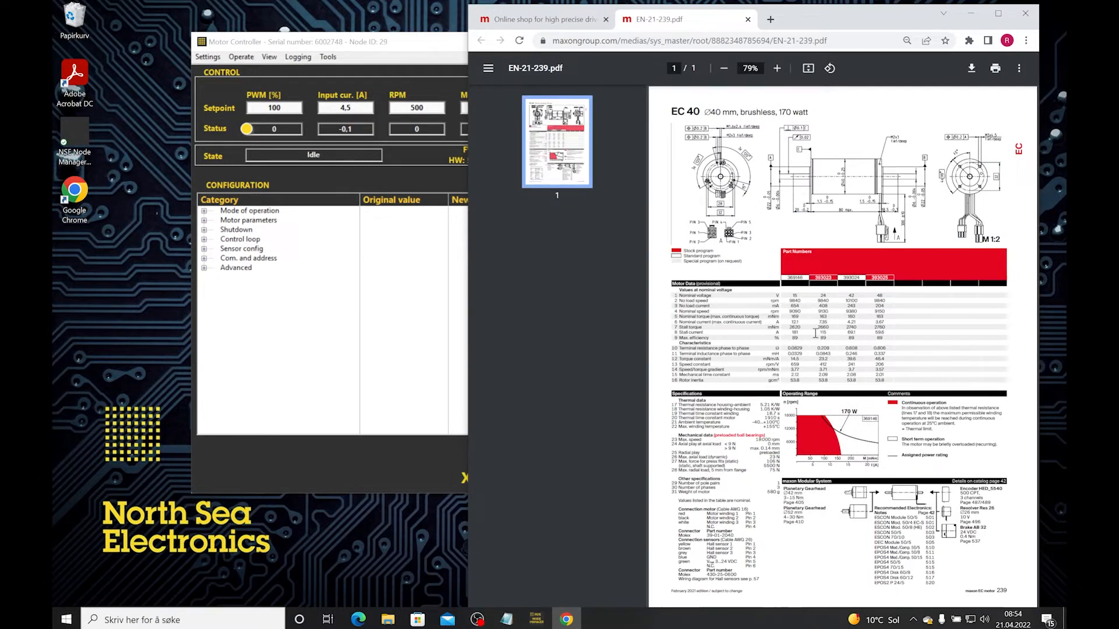
Step: Enlarge the datasheet and look up the nominal voltage of motor 393024 in the motor data table
ctrl+scroll(813, 340, up, 5)
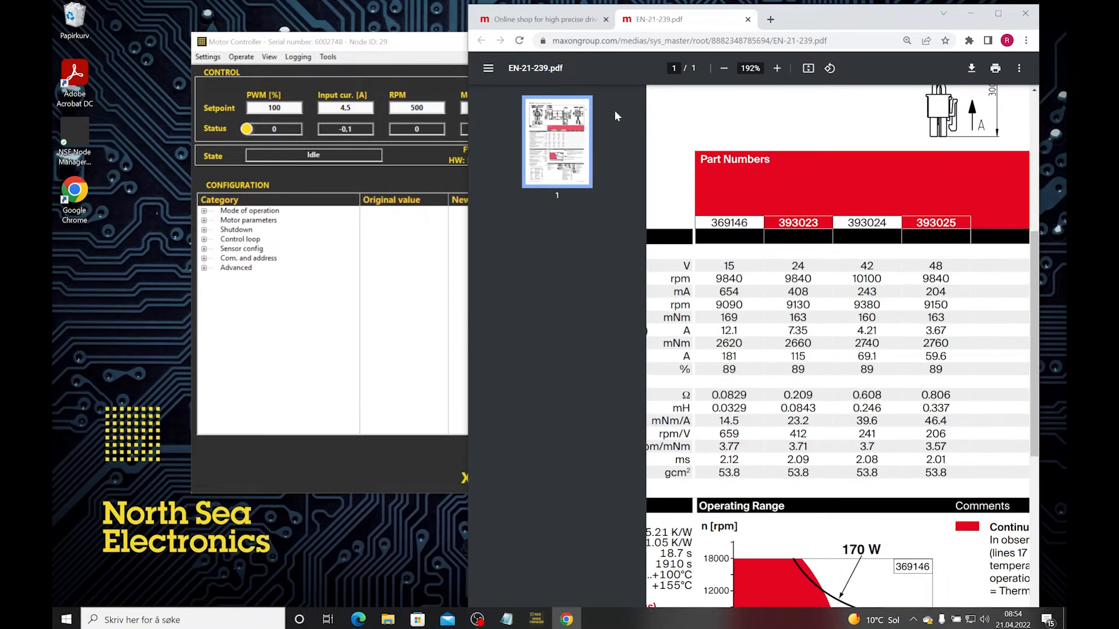
drag(468, 270, 283, 274)
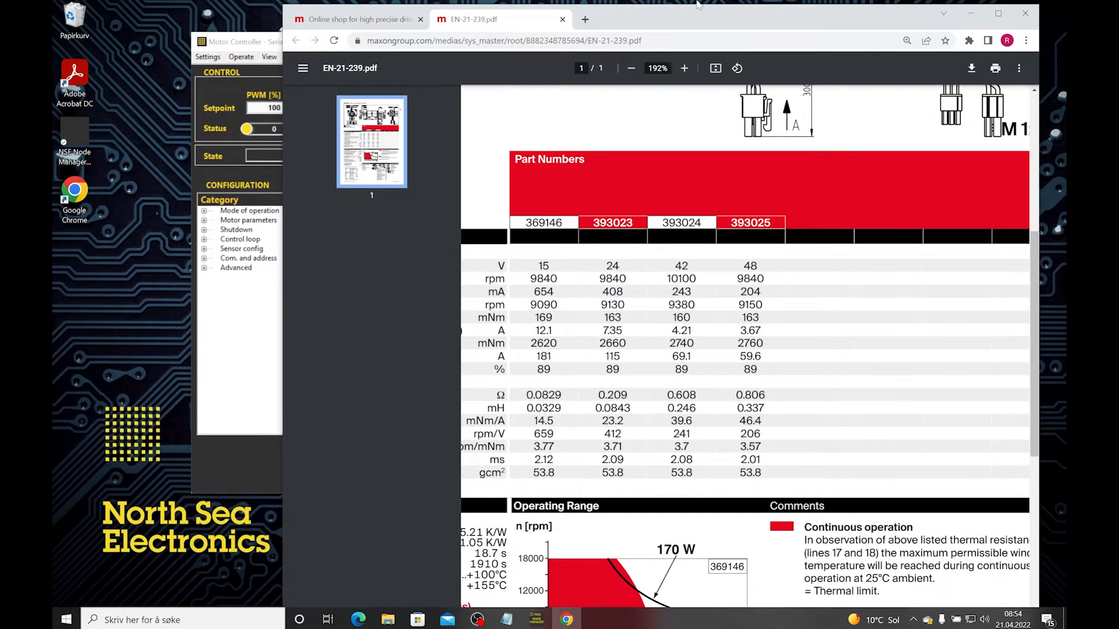
drag(697, 16, 699, 10)
drag(689, 257, 680, 267)
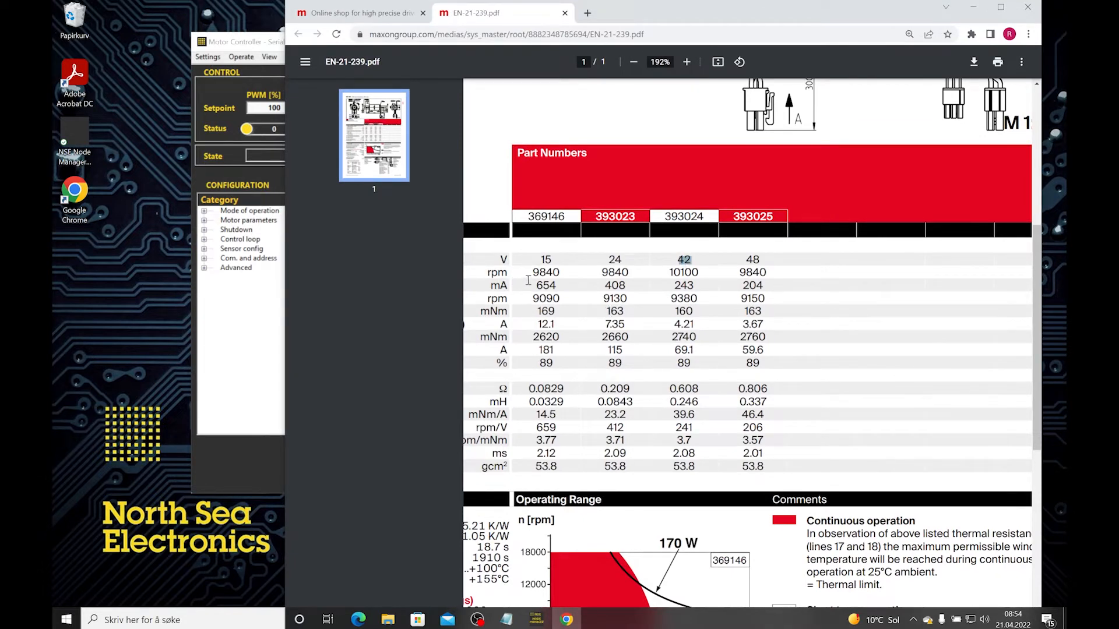
Step: Look up the number of pole pairs under the datasheet's other specifications
scroll(683, 315, down, 5)
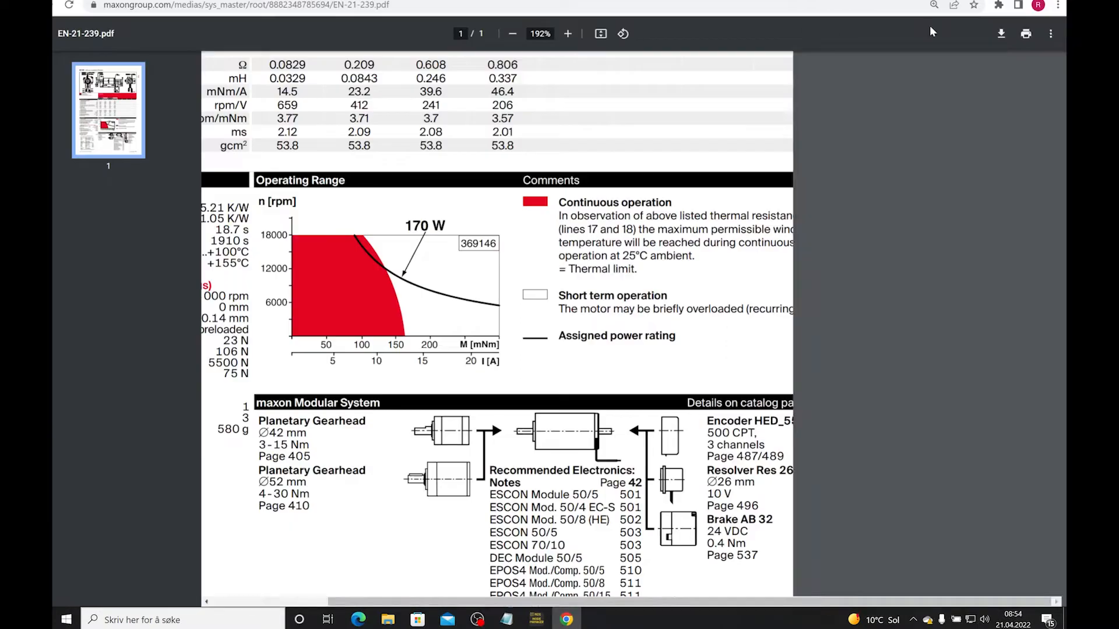
click(1001, 7)
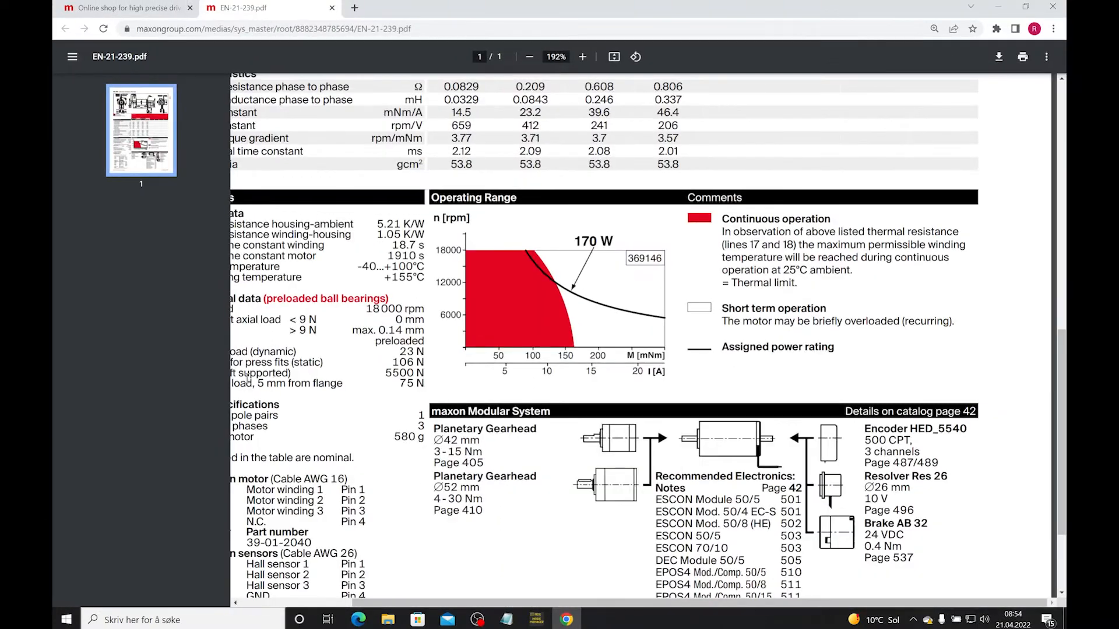
drag(403, 603, 279, 607)
scroll(323, 412, down, 2)
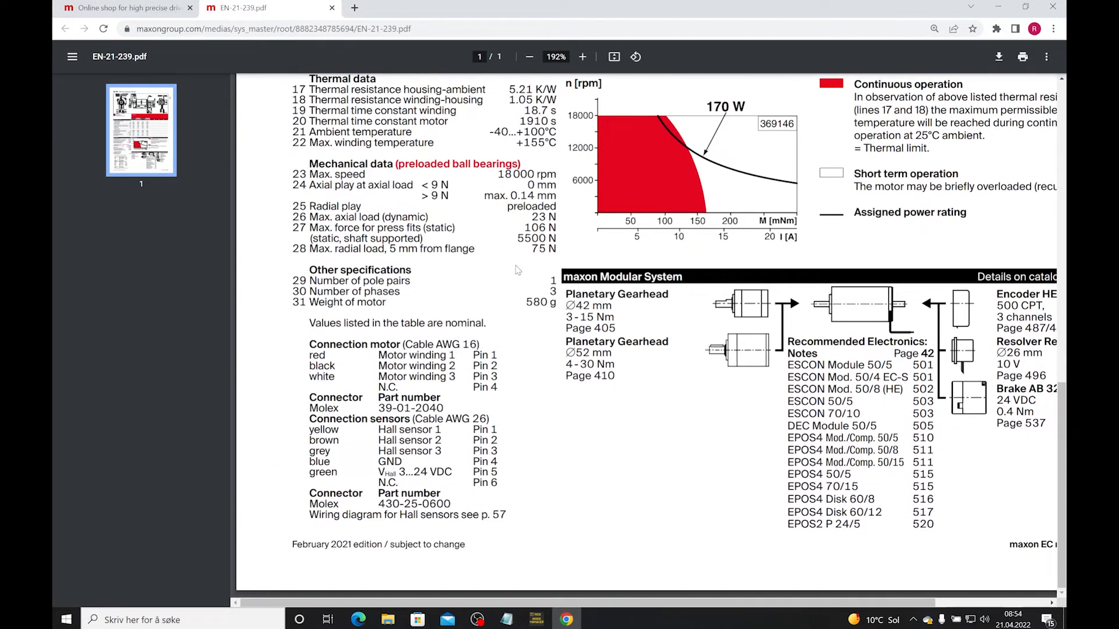
double_click(553, 281)
Step: Look up the nominal voltage, speed constant and phase-to-phase terminal resistance of motor 393024 in the datasheet
scroll(480, 299, up, 5)
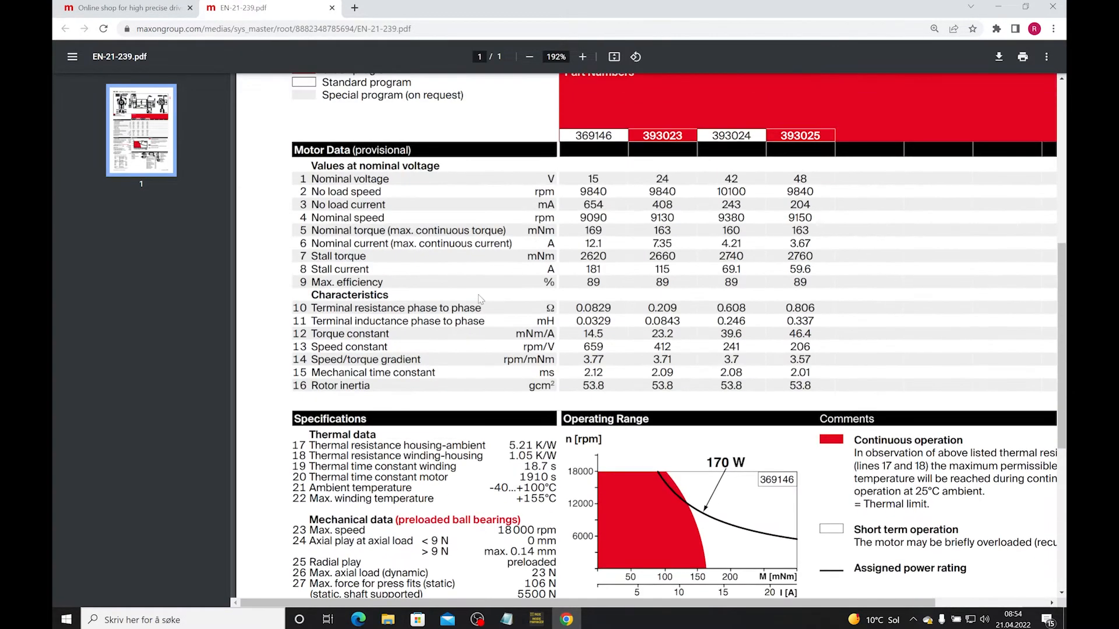
drag(724, 180, 739, 179)
click(720, 345)
drag(721, 344, 740, 346)
drag(719, 306, 752, 307)
click(1026, 7)
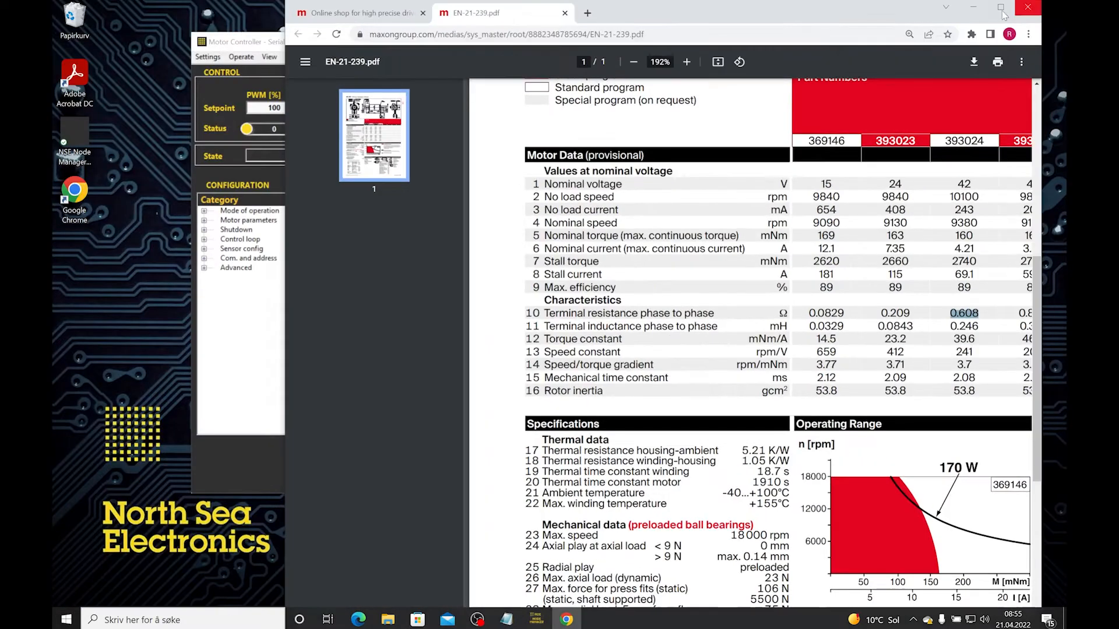
Step: Switch back to the Motor Controller window and set the Drive mode under Mode of operation to Resolver(field-oriented)
click(254, 43)
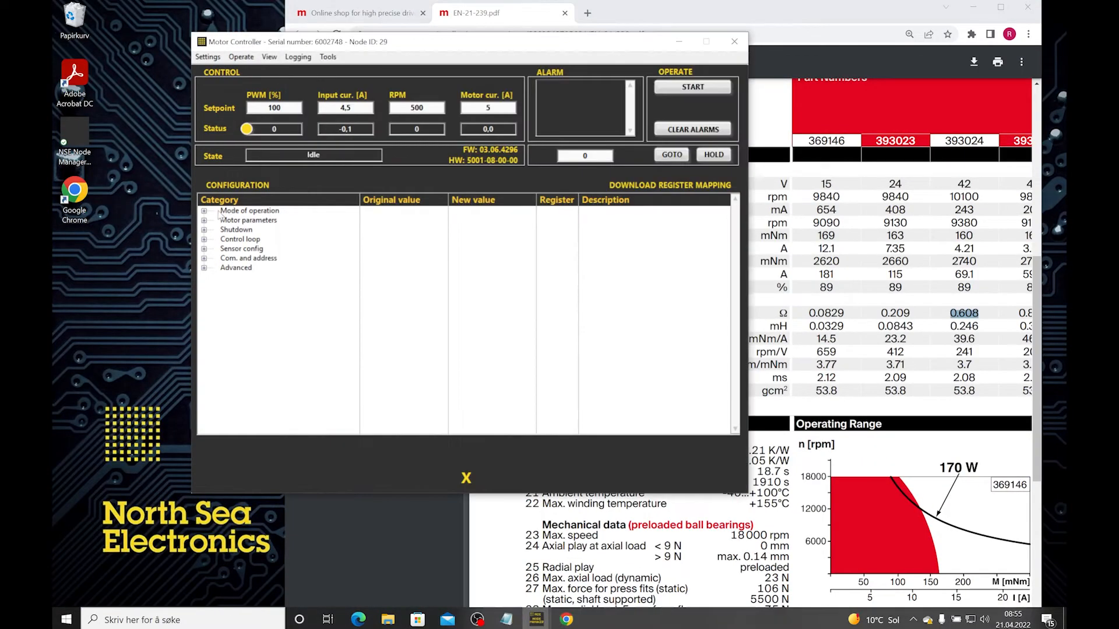
click(204, 211)
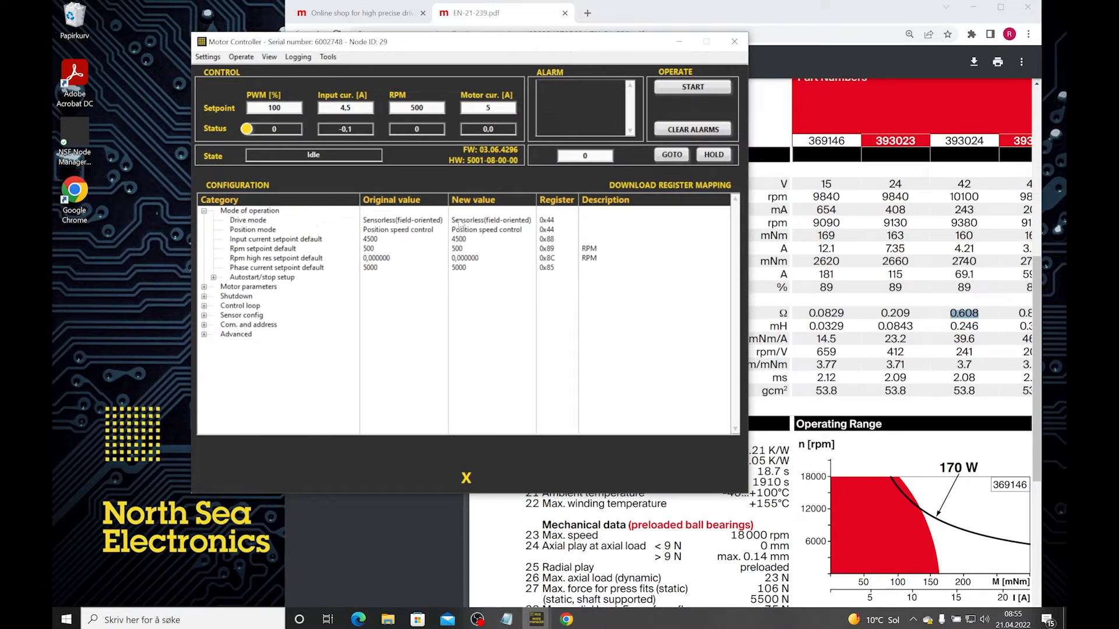
click(491, 222)
click(492, 222)
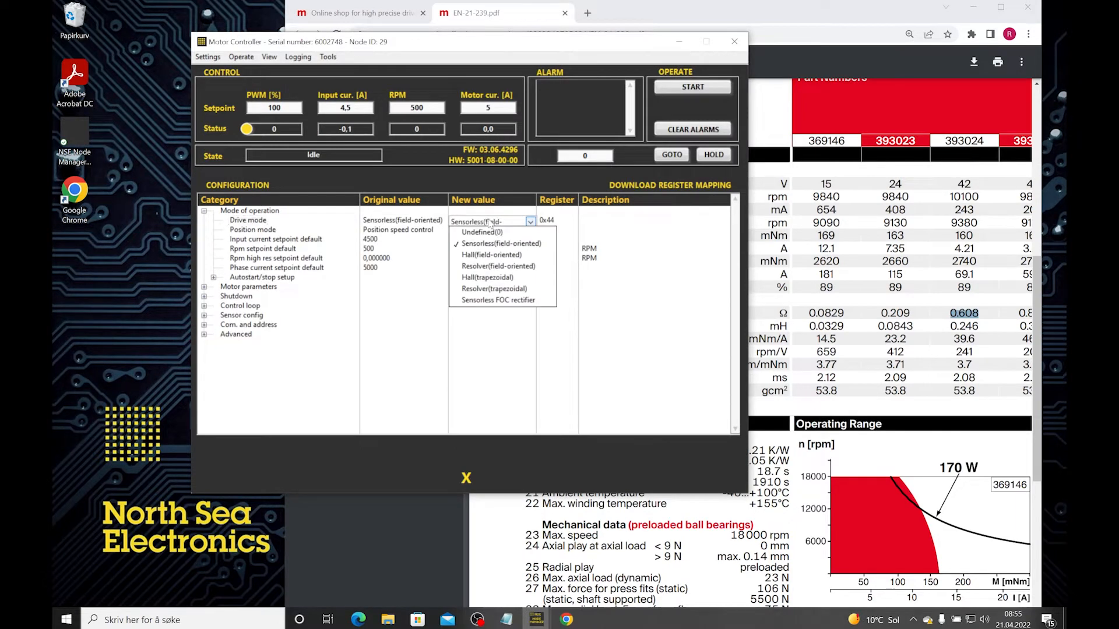
click(502, 266)
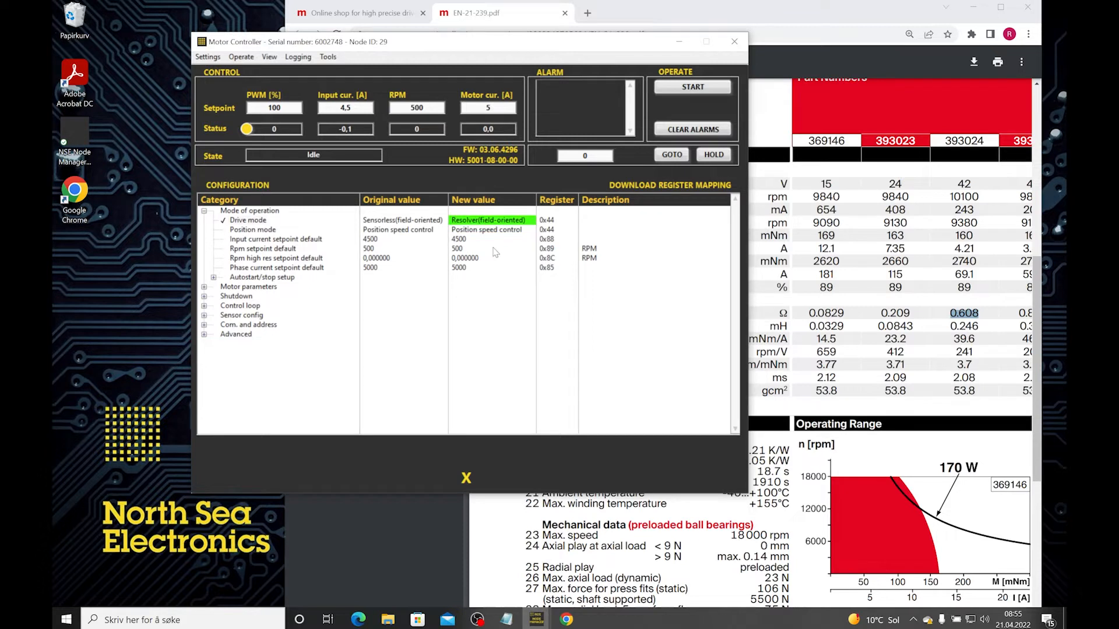
click(489, 232)
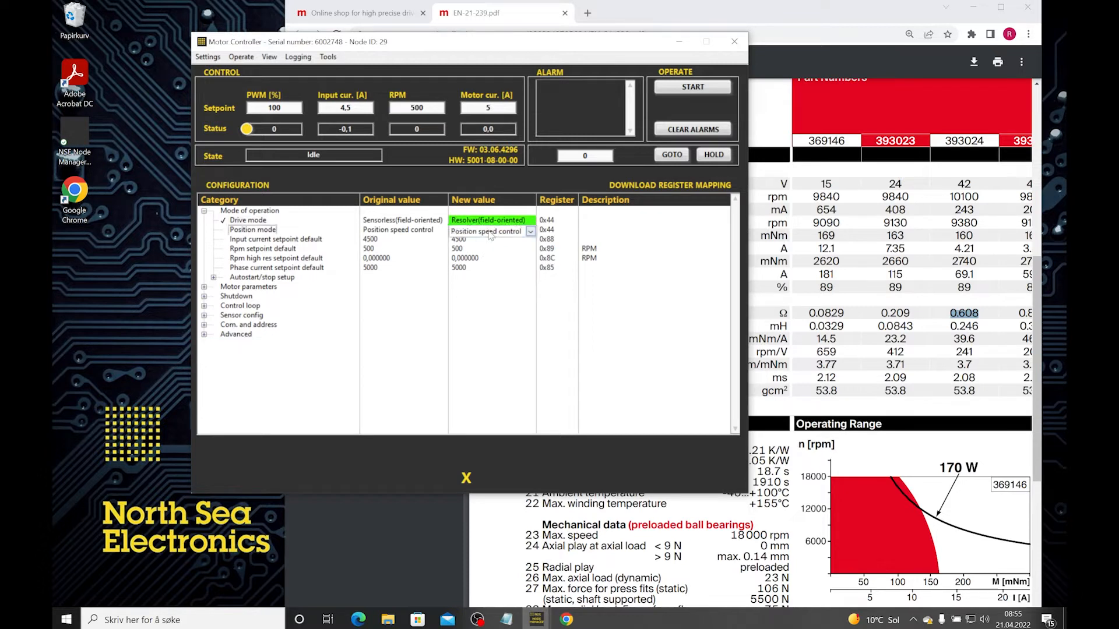
Step: Set the Motor pole pair number under Motor parameters to 1
click(204, 286)
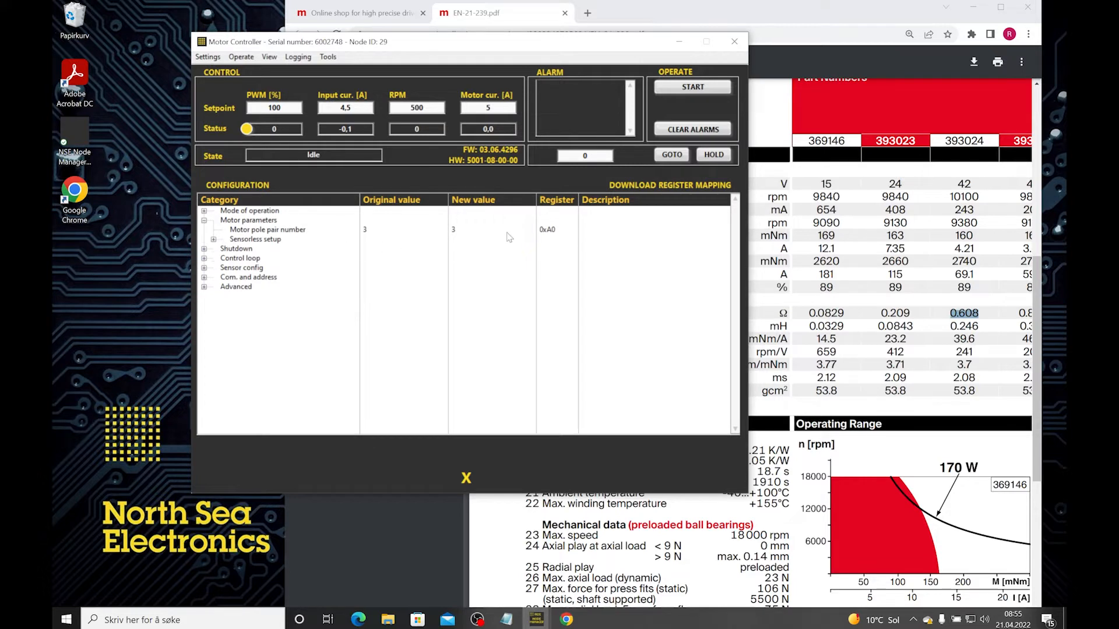
click(458, 229)
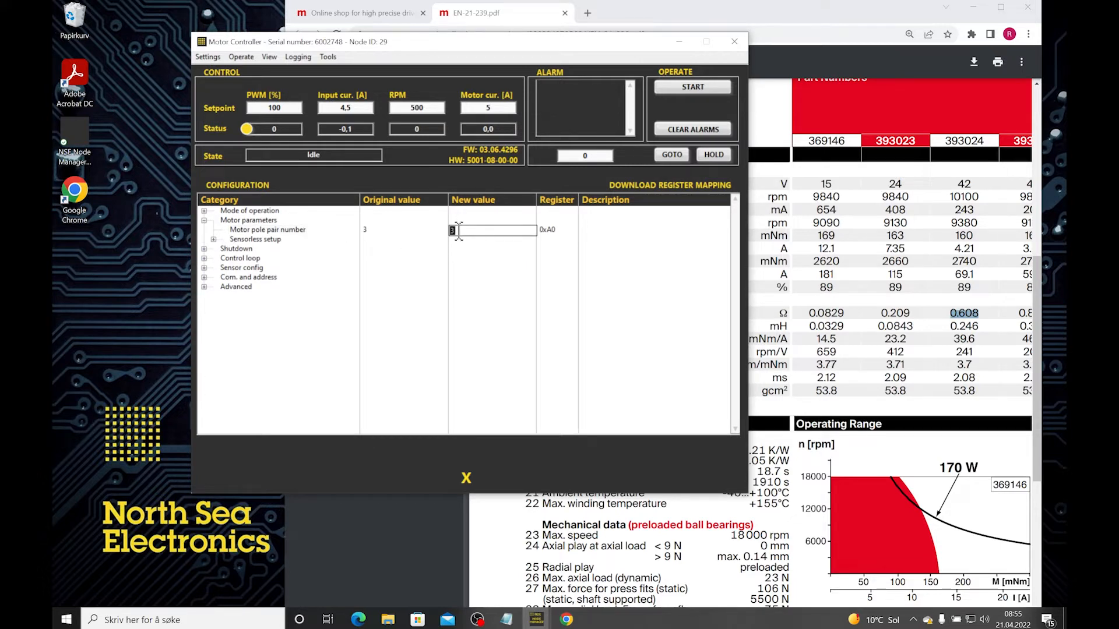
key(Return)
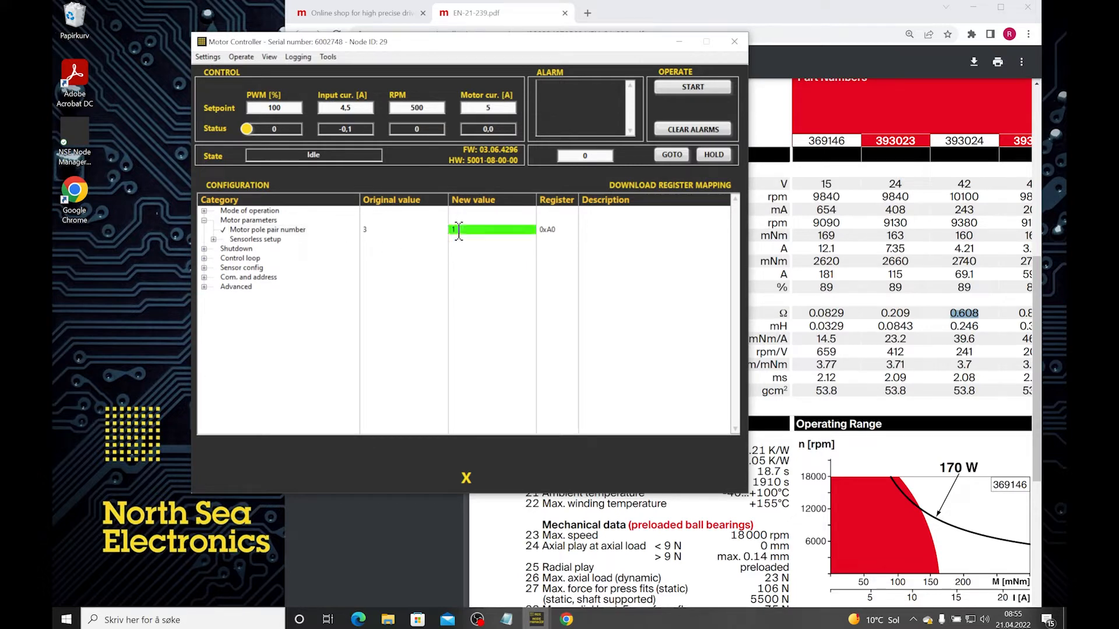
click(459, 230)
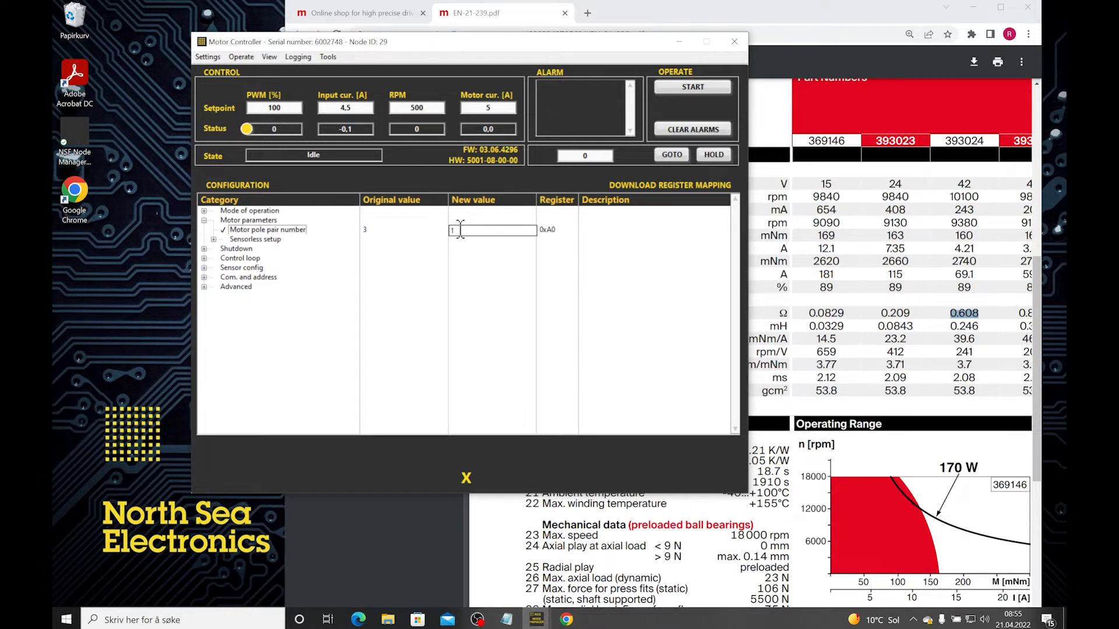
click(480, 270)
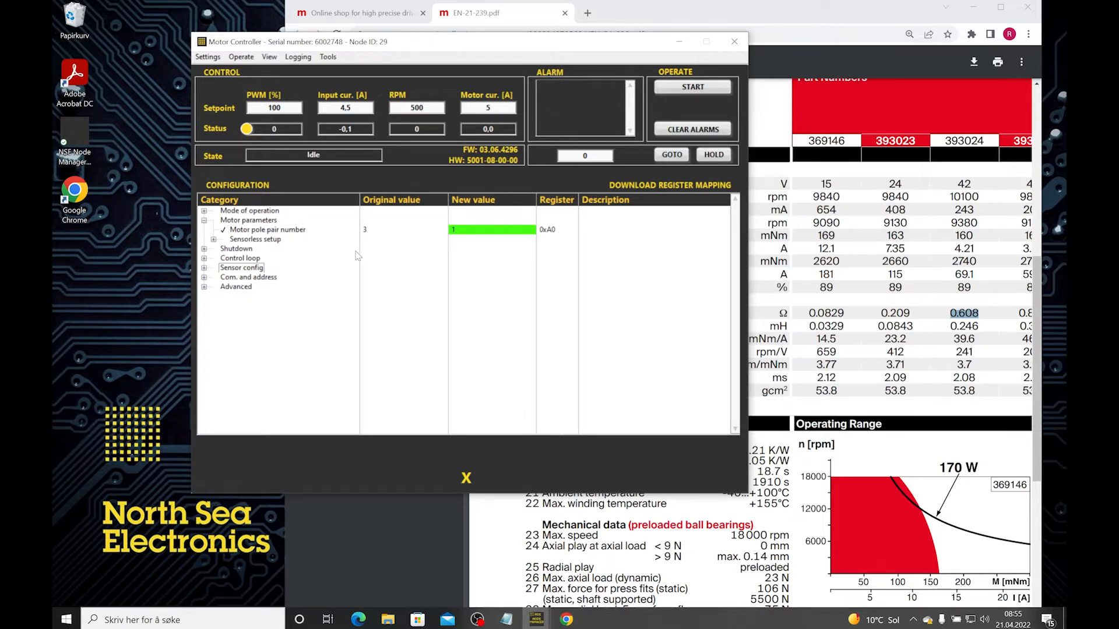
Step: Set the Motor terminal resistance under Sensorless setup to 0,608
click(213, 240)
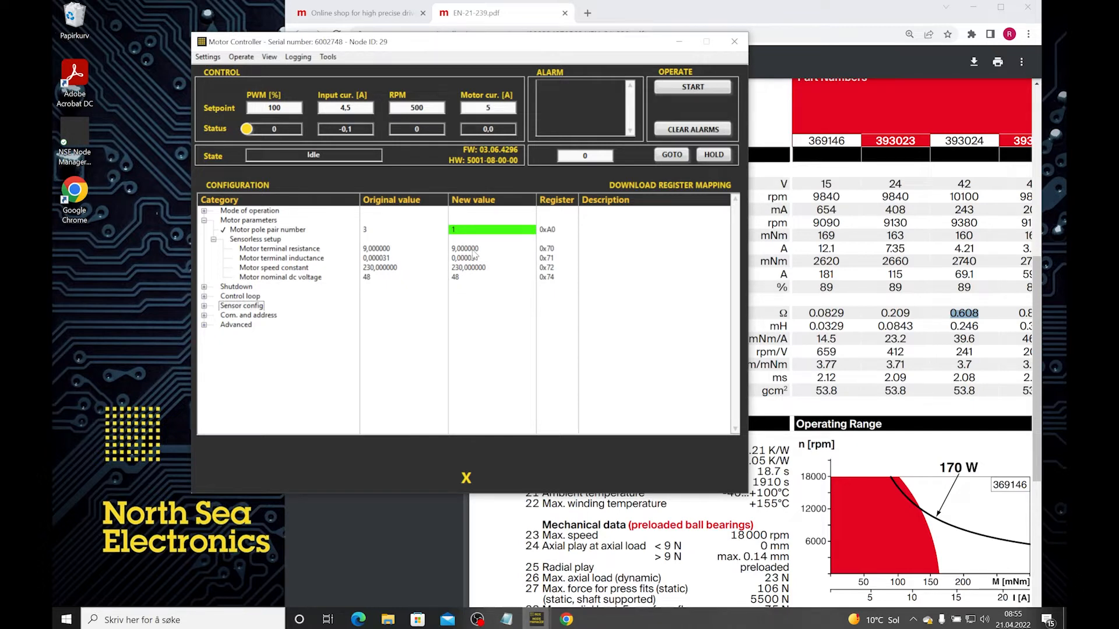
double_click(474, 248)
text(0)
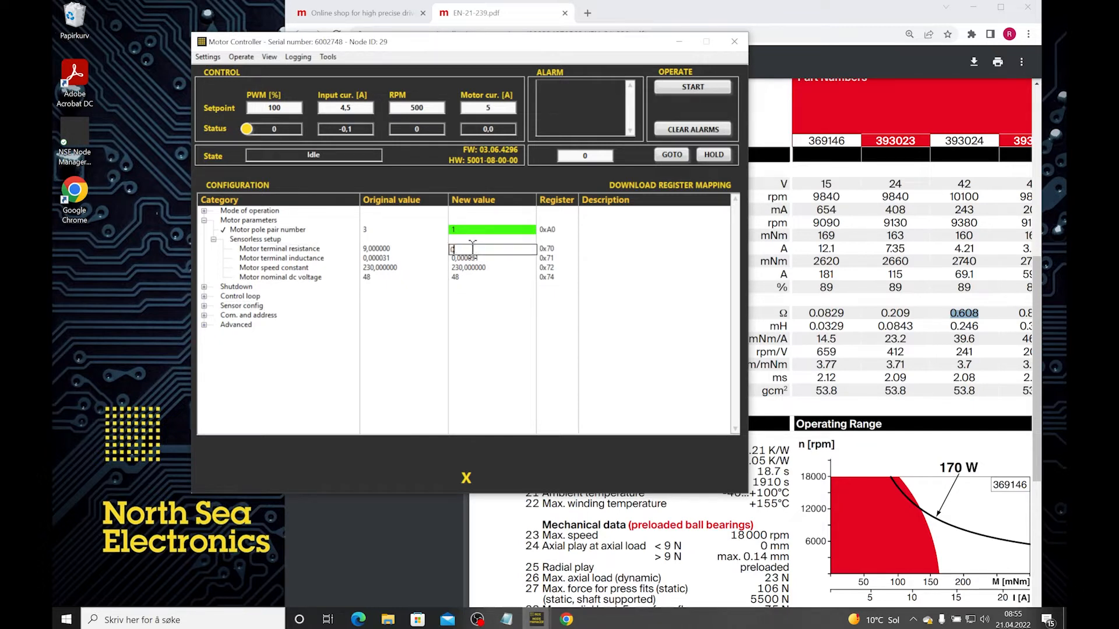
text(,608)
key(Return)
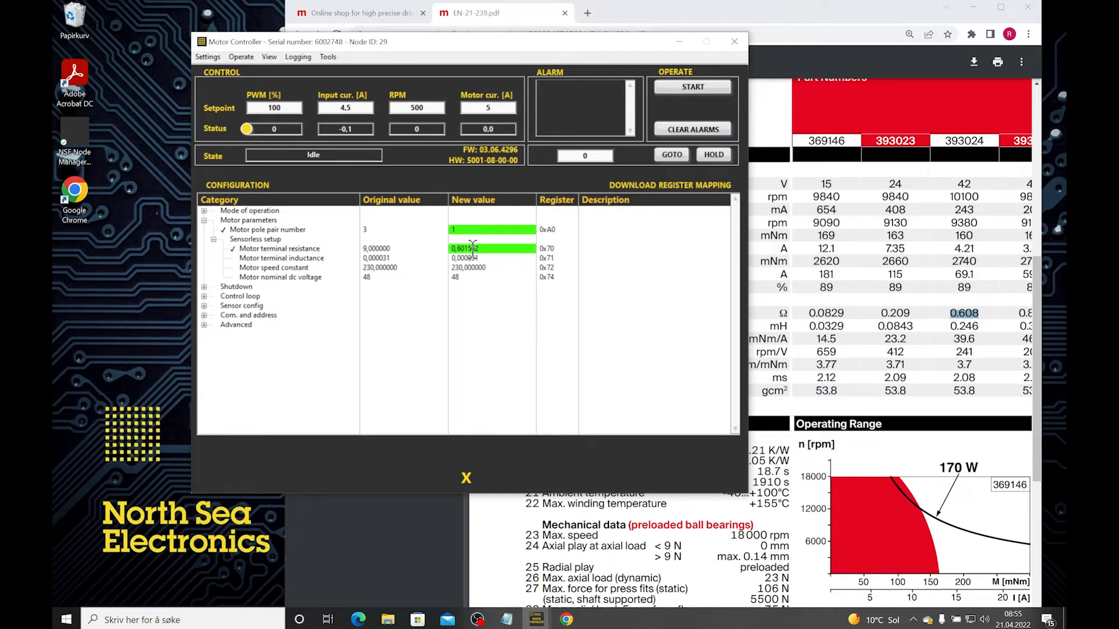
Step: Check the speed constant of motor 393024 in the datasheet and set the Motor speed constant to 241
double_click(474, 269)
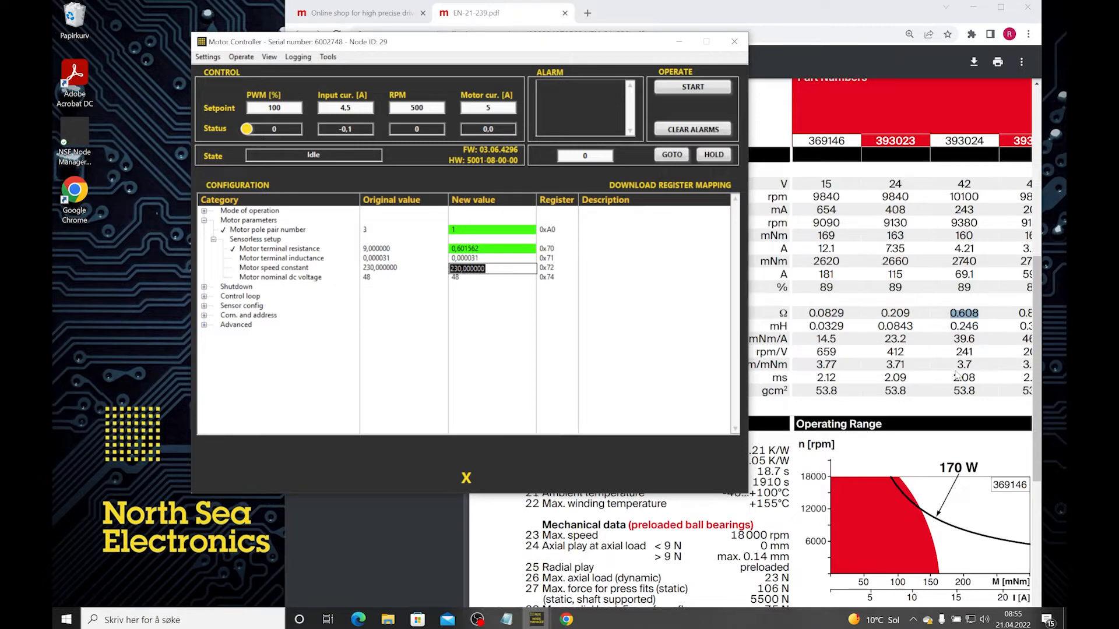
click(972, 356)
drag(972, 357, 954, 356)
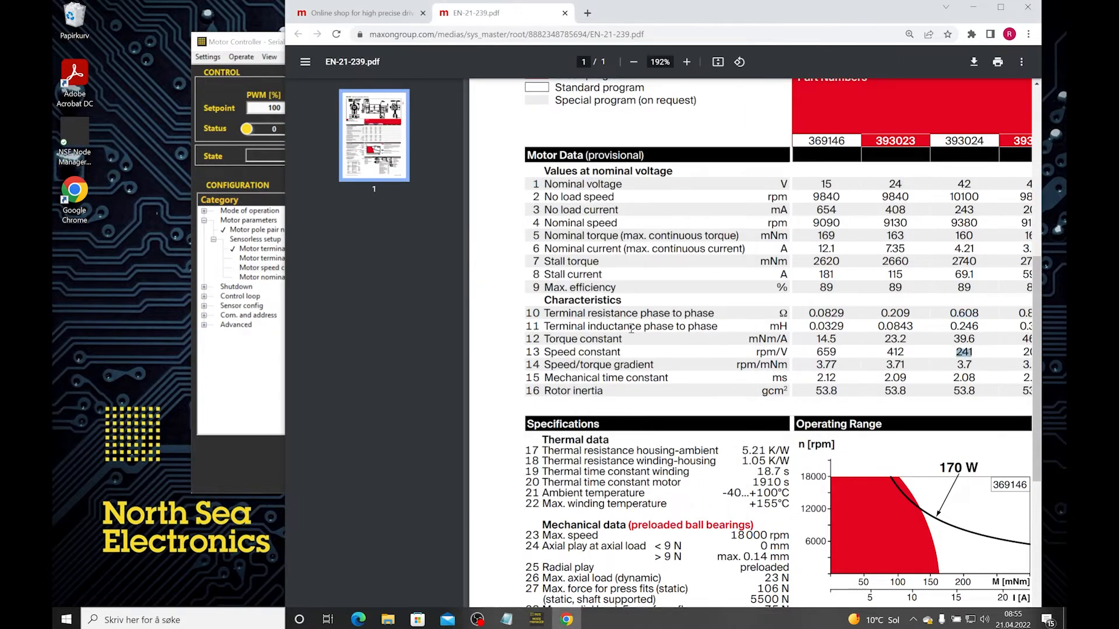
click(244, 53)
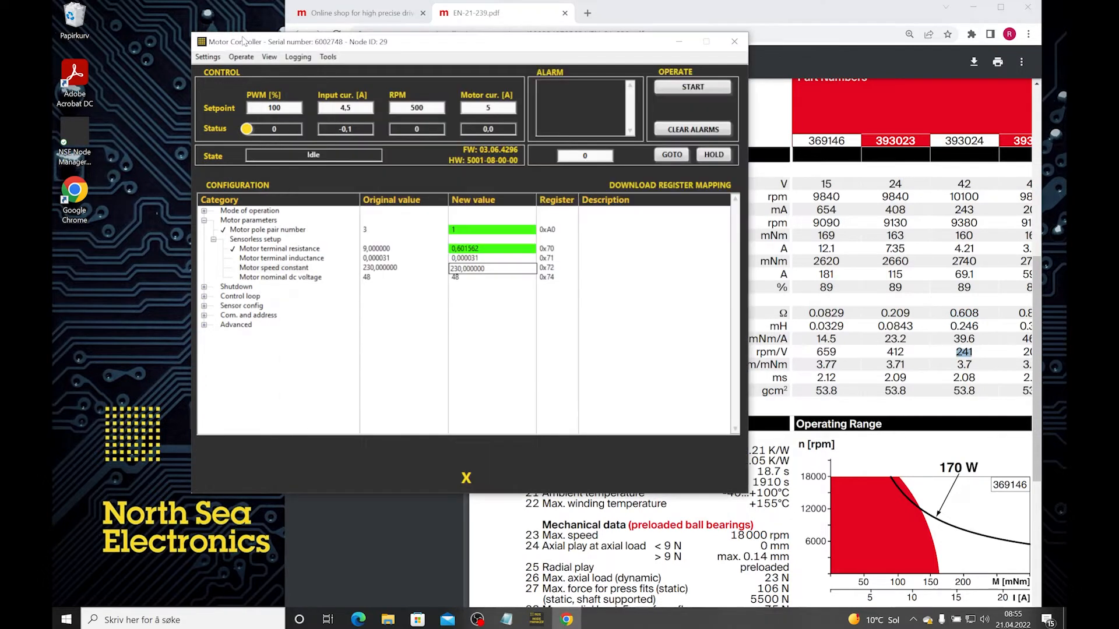
double_click(496, 268)
text(24)
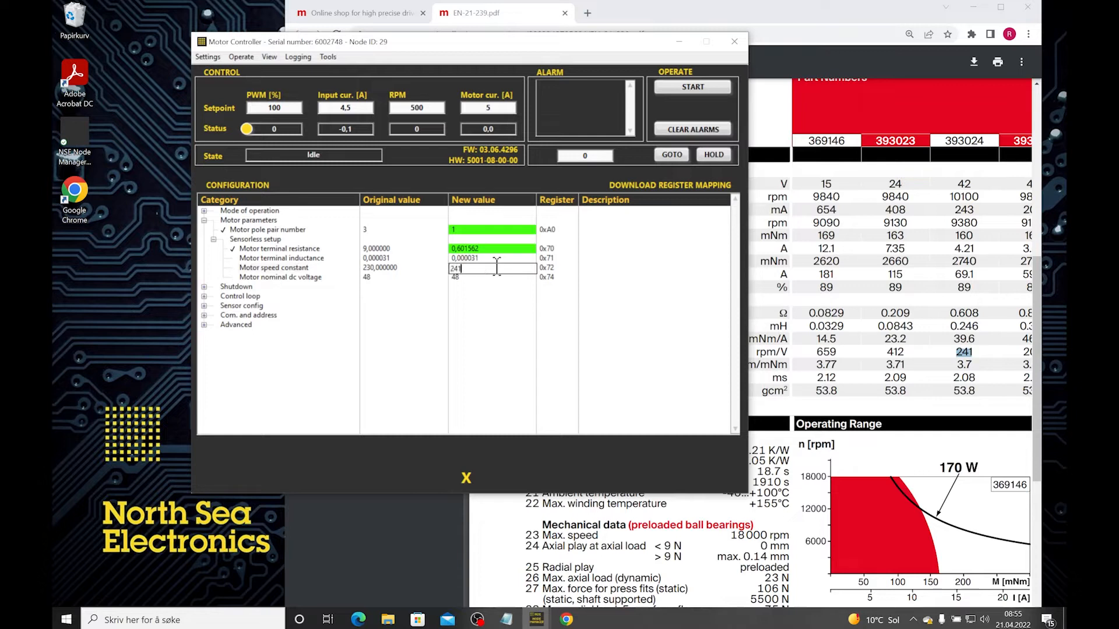
key(Return)
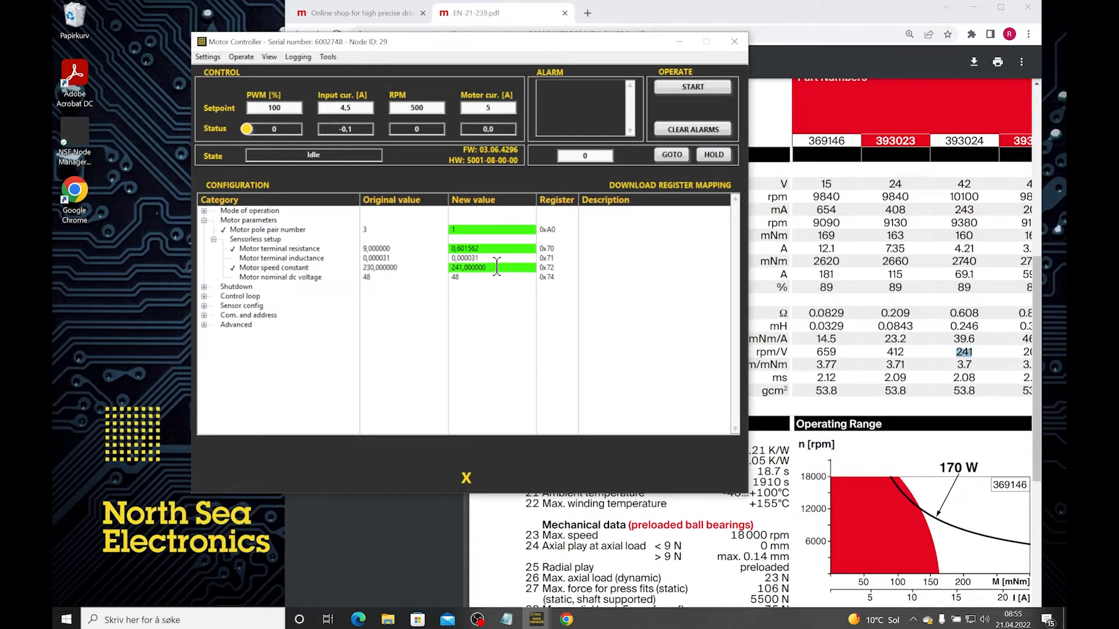
Step: Set the Motor nominal dc voltage to 42
double_click(493, 278)
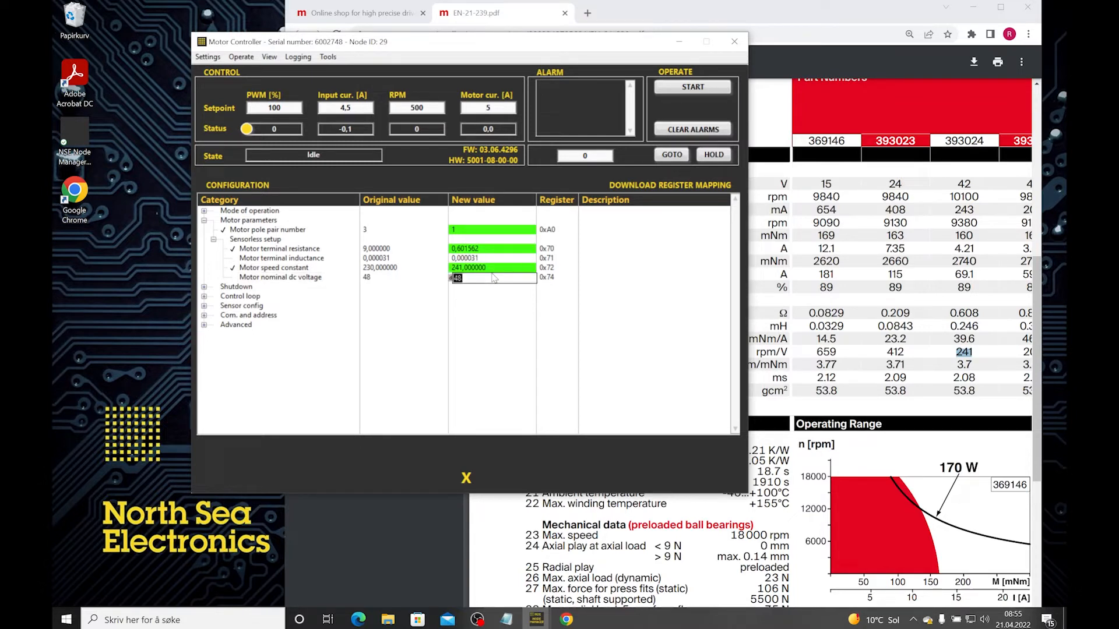
text(4)
key(Return)
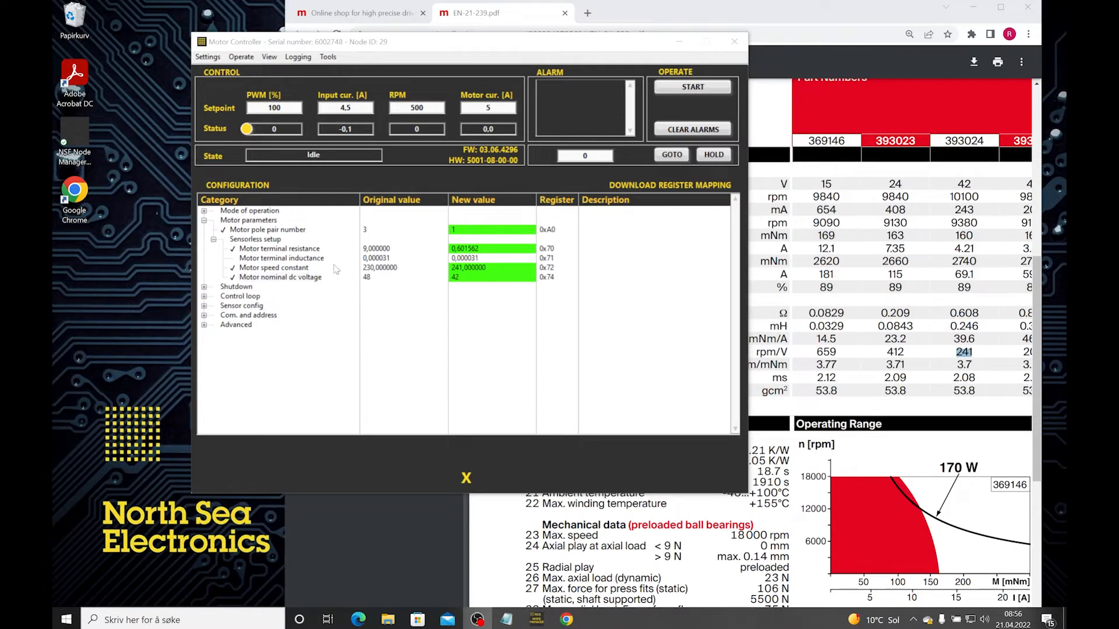
Step: Switch to the maxon online shop, search for part 133405 and open the Resolver Res 26, 10 Volt product page
click(357, 18)
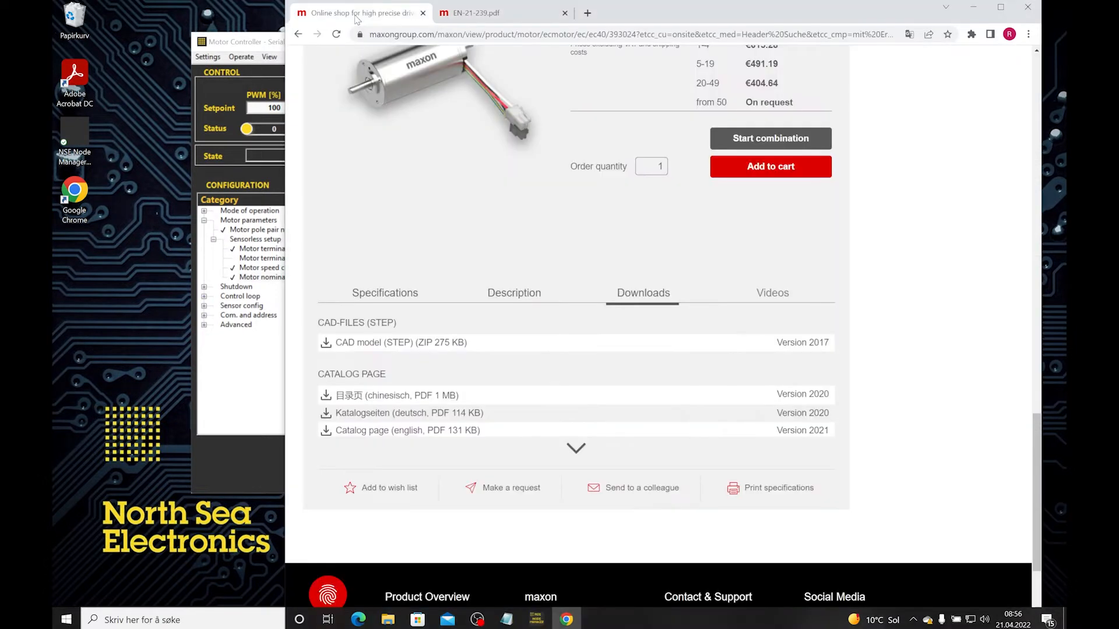
scroll(870, 258, up, 15)
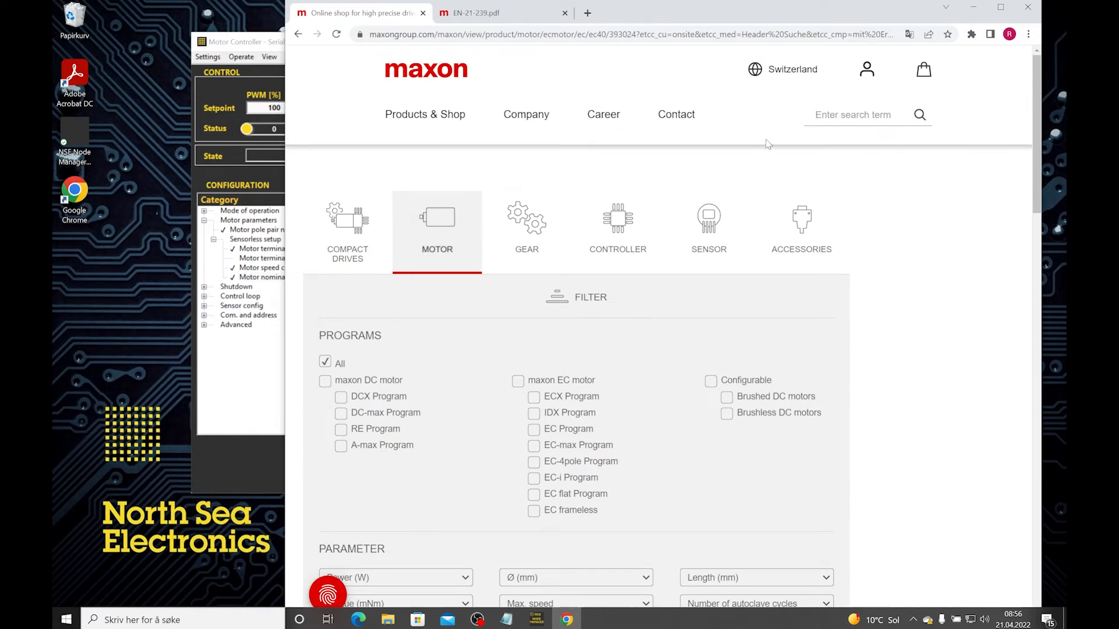
text(13)
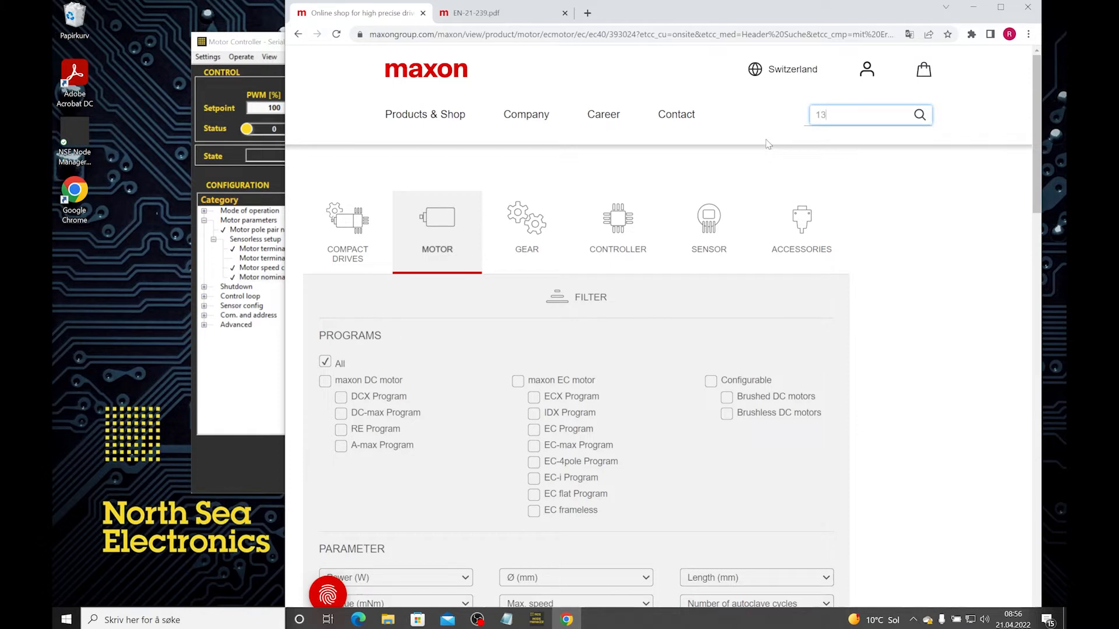
text(33405)
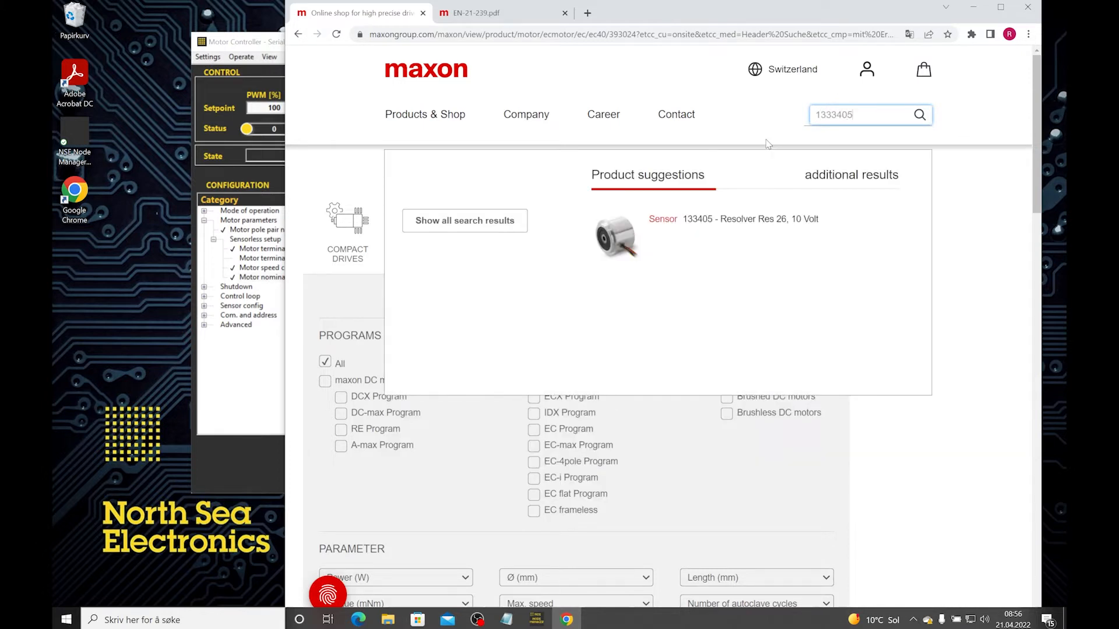
click(794, 224)
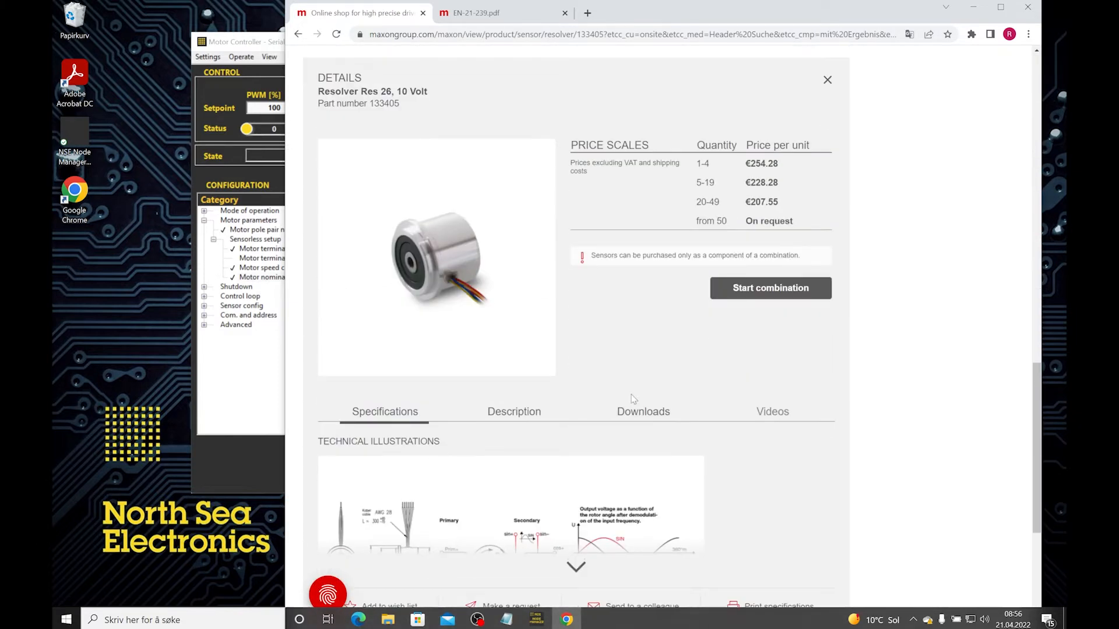
Step: Open the resolver's English catalog page PDF and examine its technical data
click(647, 411)
scroll(501, 385, down, 2)
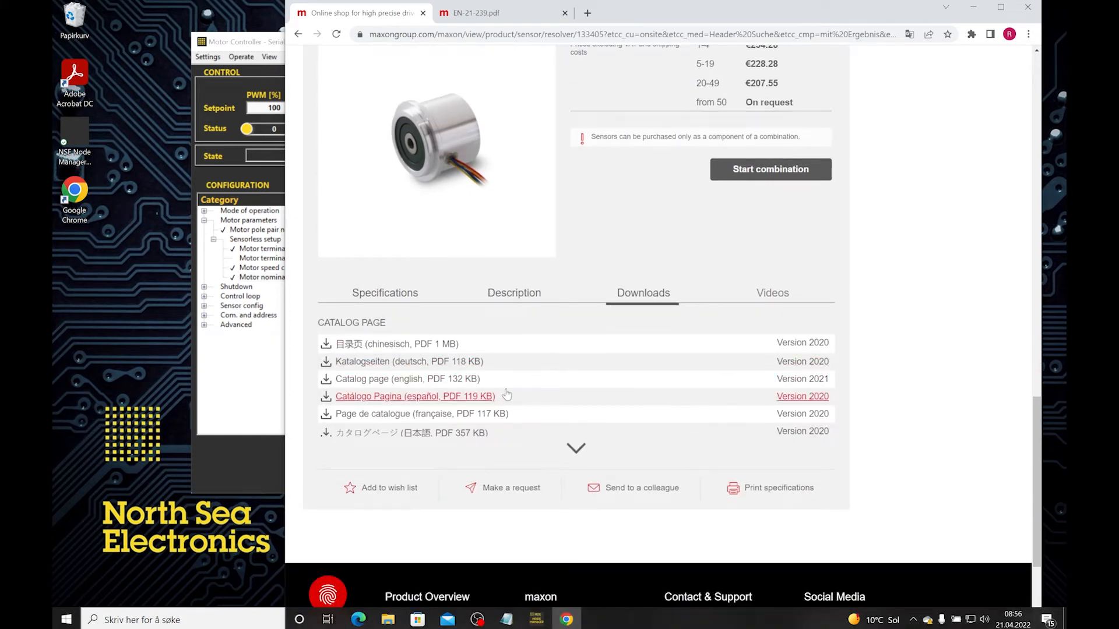
click(506, 381)
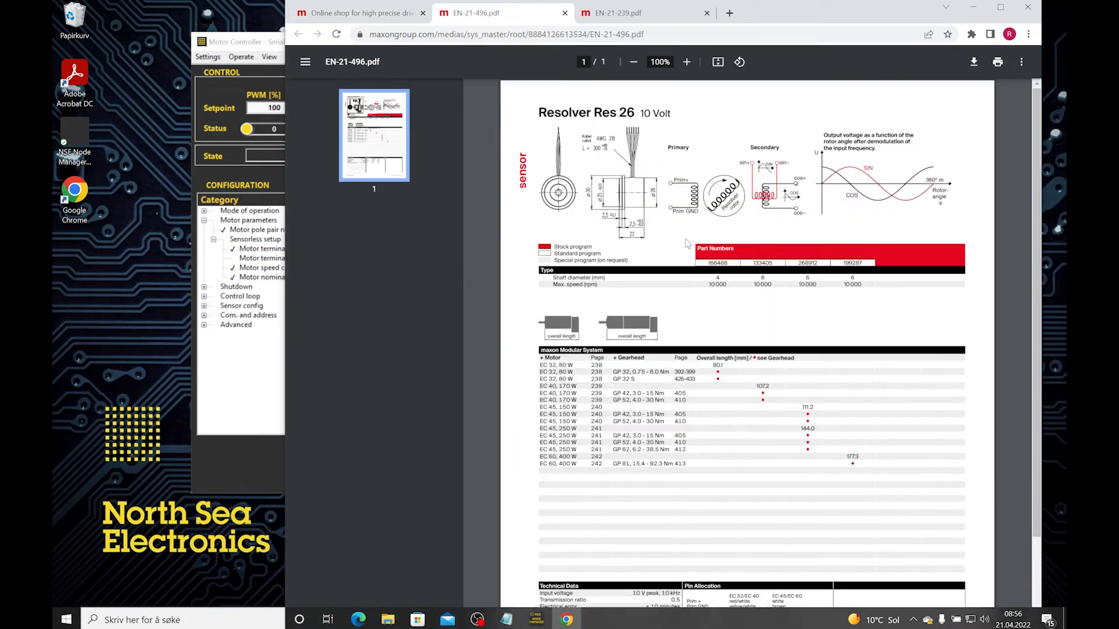
ctrl+scroll(716, 227, up, 2)
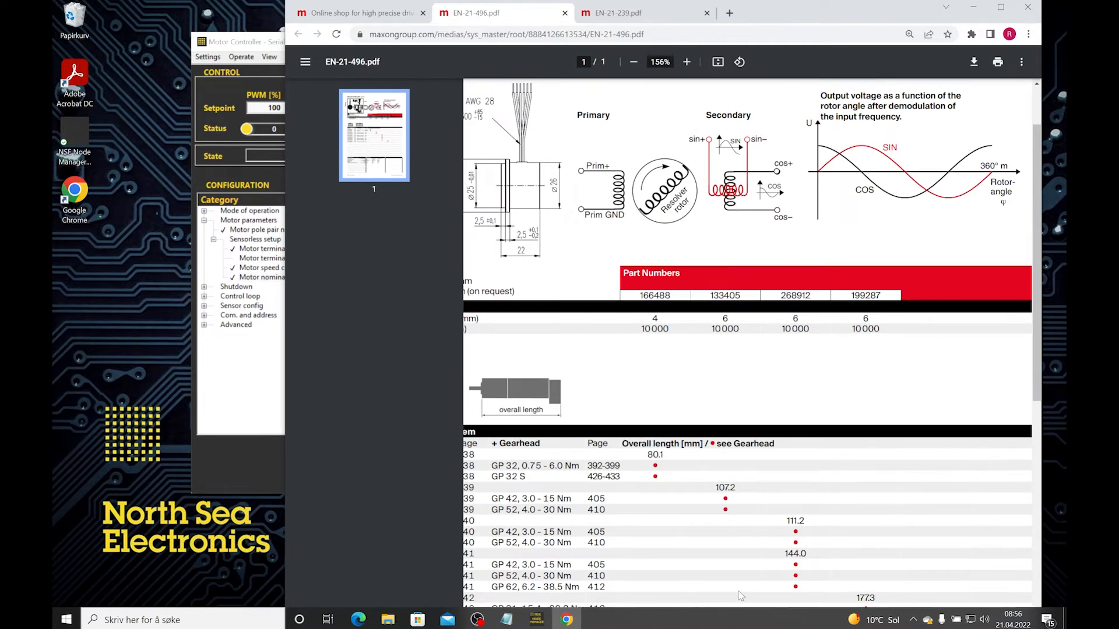
ctrl+scroll(646, 239, down, 2)
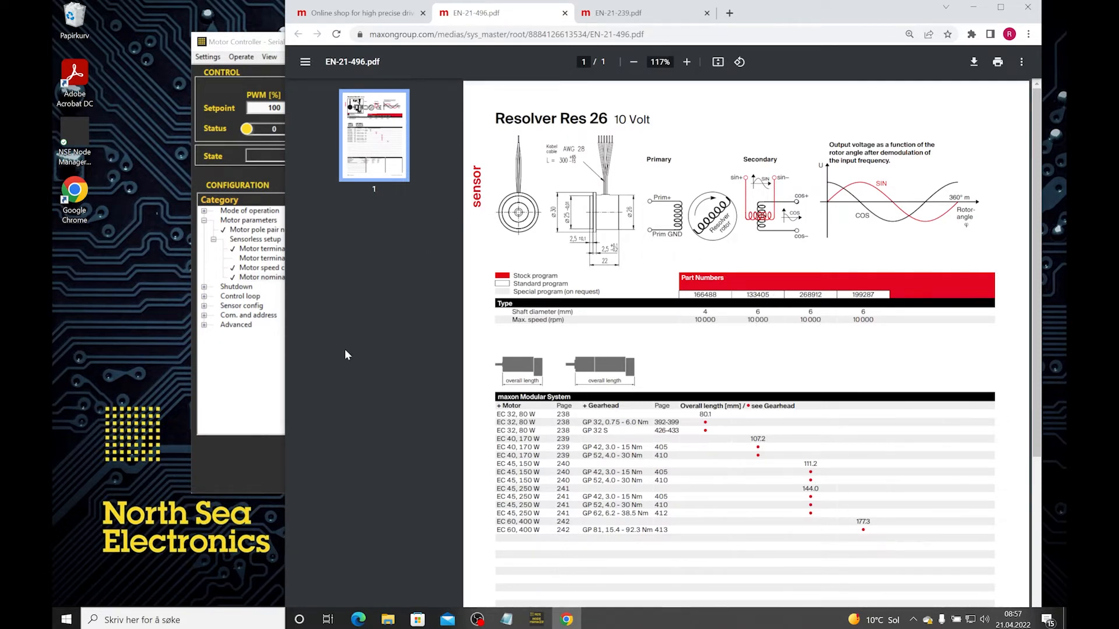
Step: Switch back to the Motor Controller window and inspect the Resolver frequency setting and Foc angle offset under Sensor config
click(268, 382)
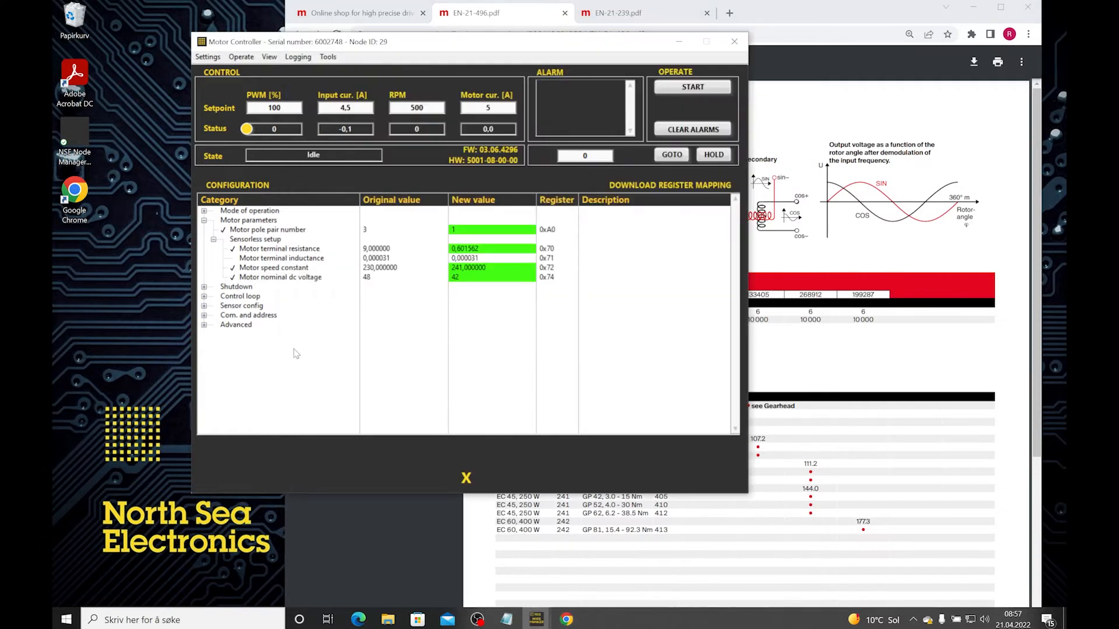
click(204, 306)
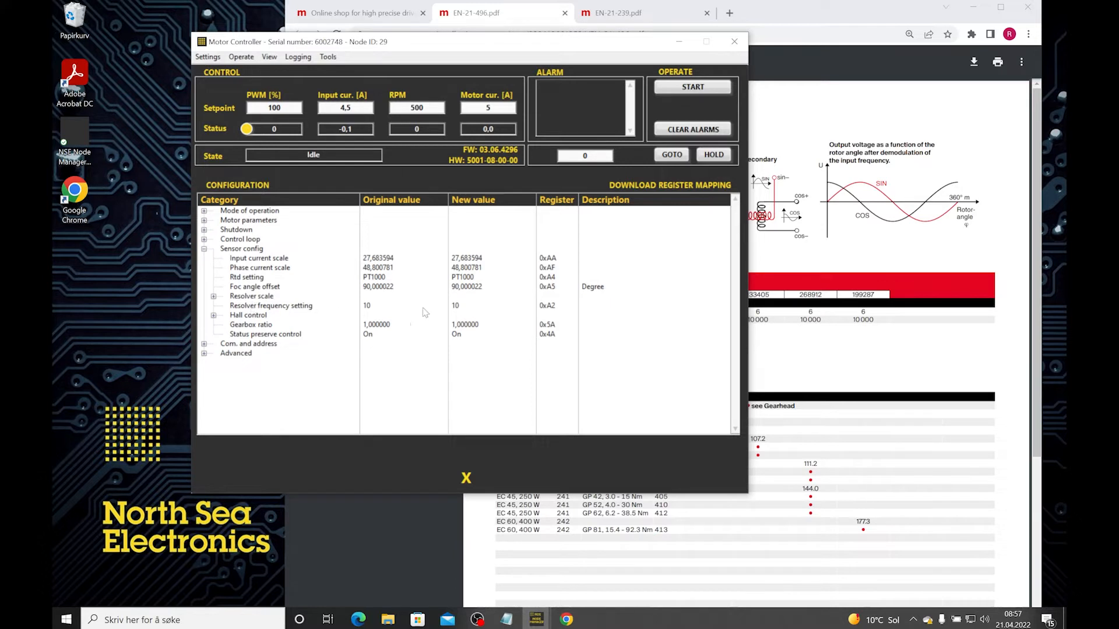
double_click(468, 307)
double_click(476, 287)
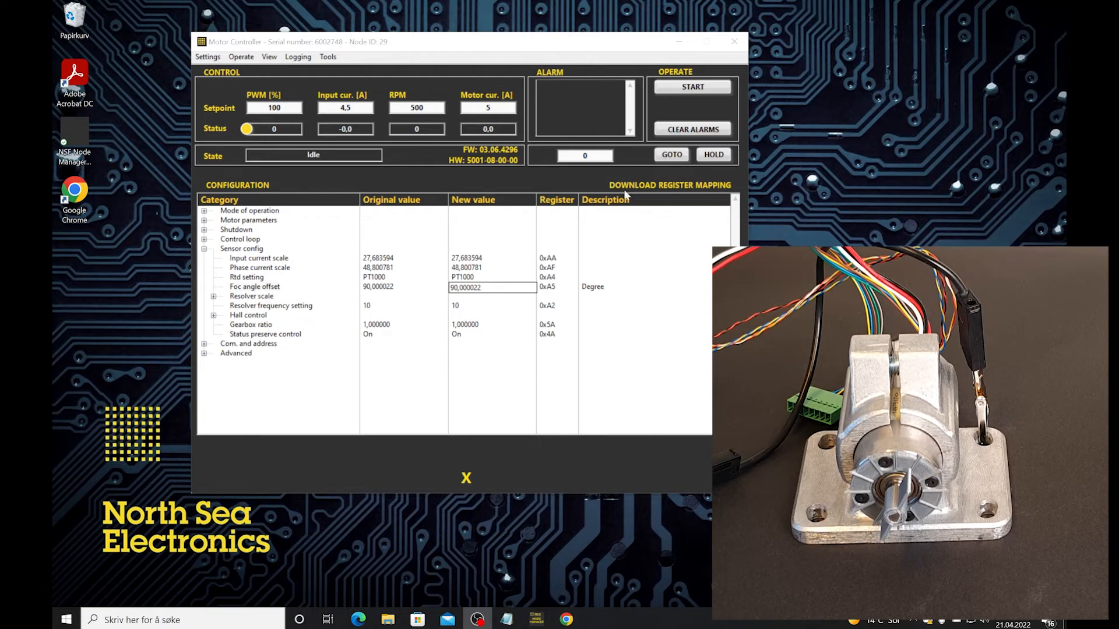
Step: Set the input current and motor current setpoints to 1 A each and start the motor
double_click(355, 108)
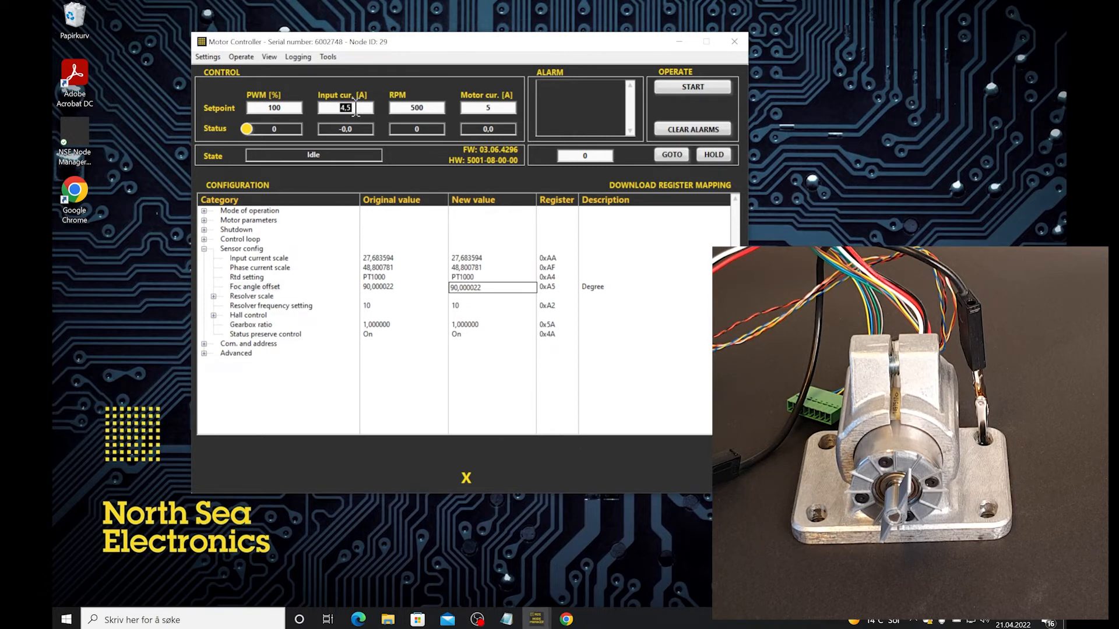
text(1)
click(423, 107)
double_click(502, 109)
text(1)
click(679, 89)
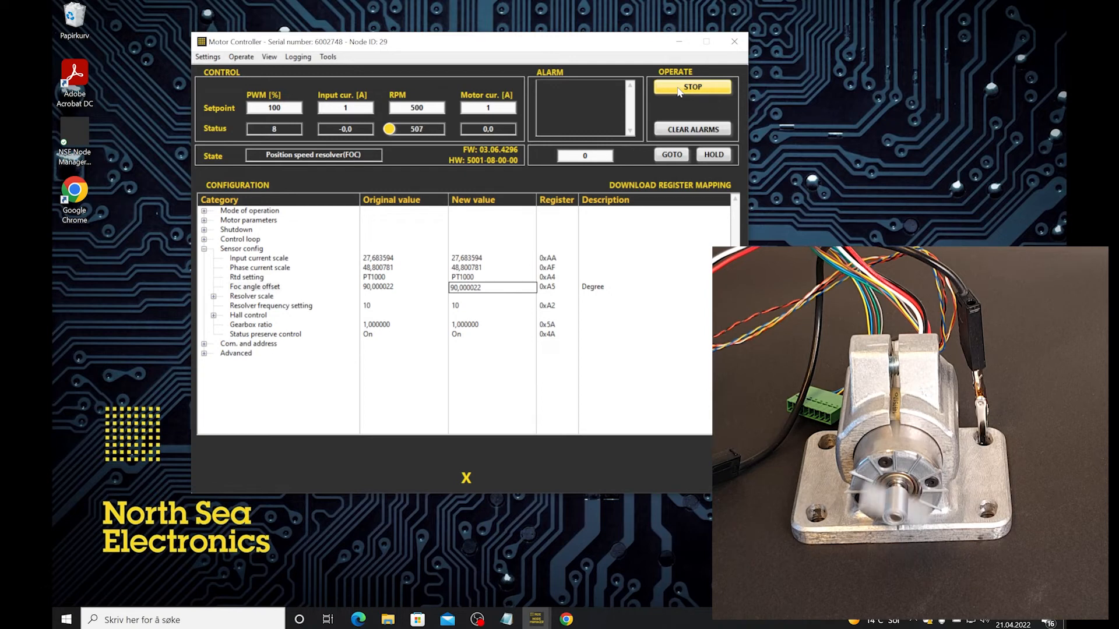
Step: Raise the RPM setpoint of the running motor to 1000
click(414, 108)
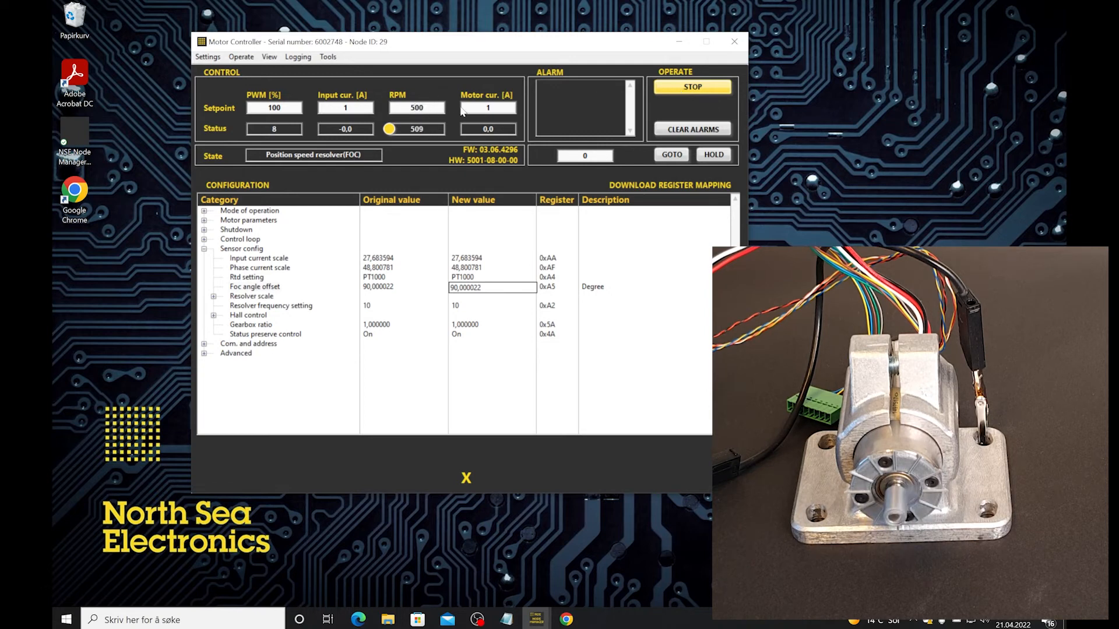
key(BackSpace)
text(9)
key(BackSpace)
text(10)
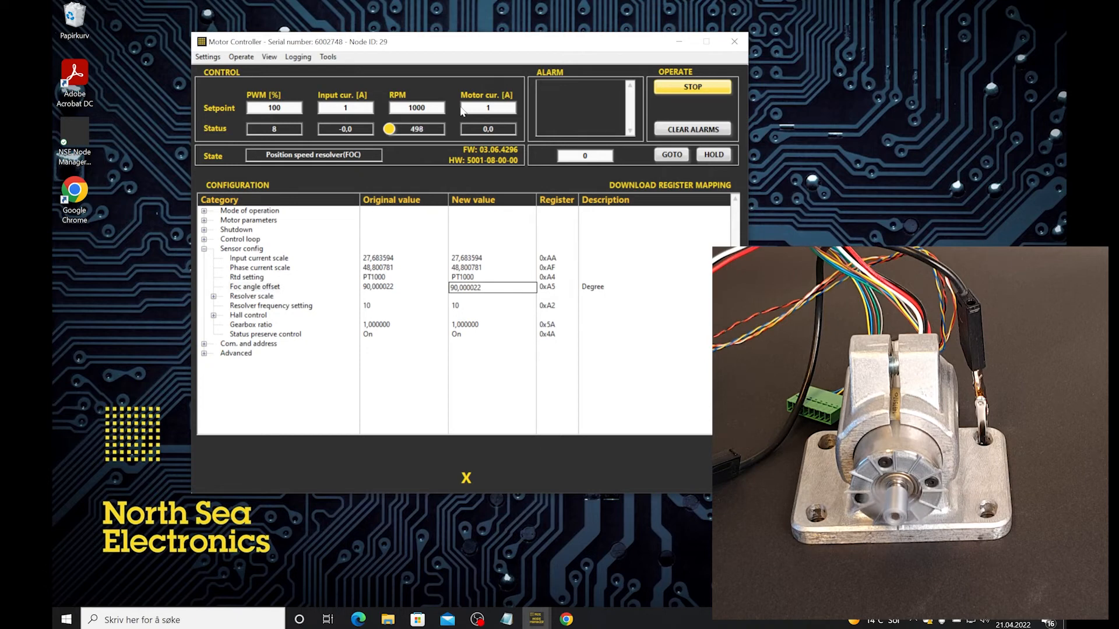
Step: Open the RPM graph and place its window just below the motor controls so both can be seen
click(270, 57)
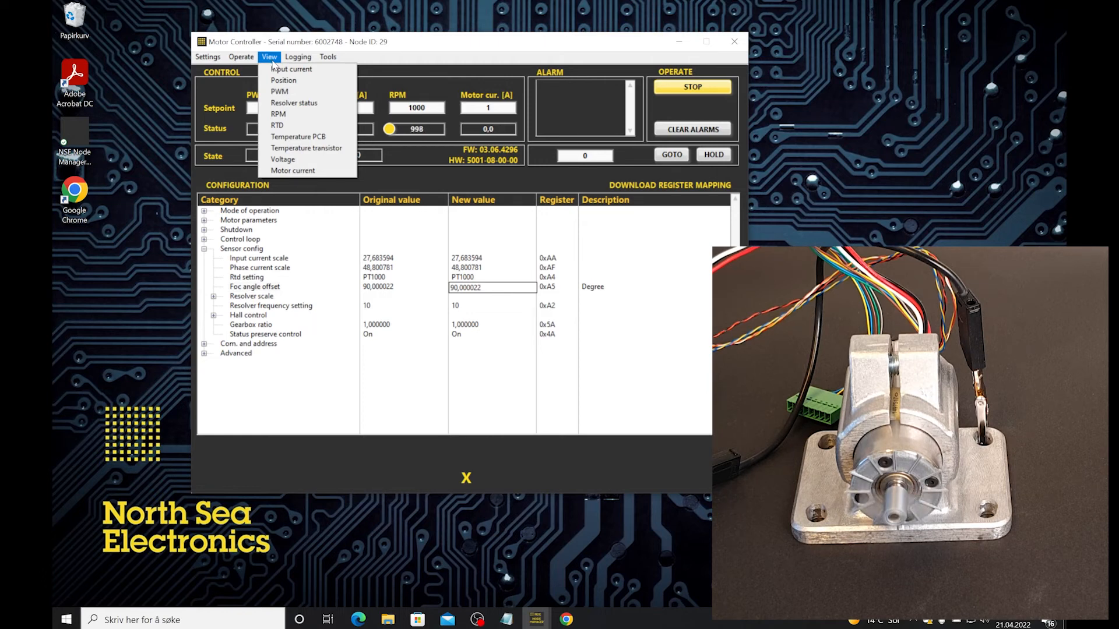
click(274, 114)
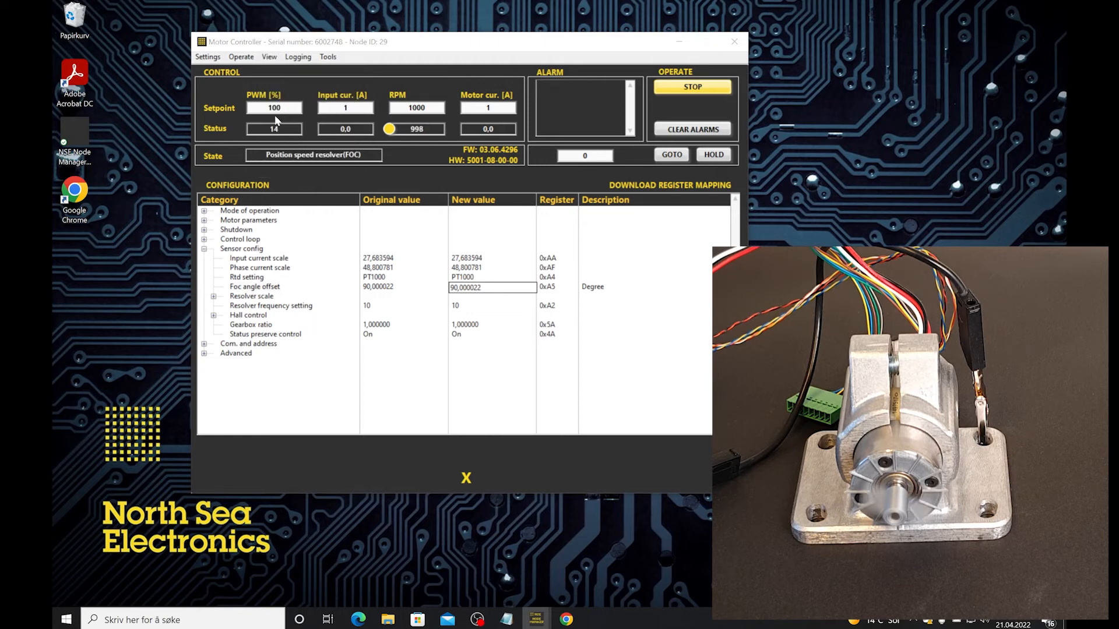
drag(319, 172, 280, 175)
click(413, 108)
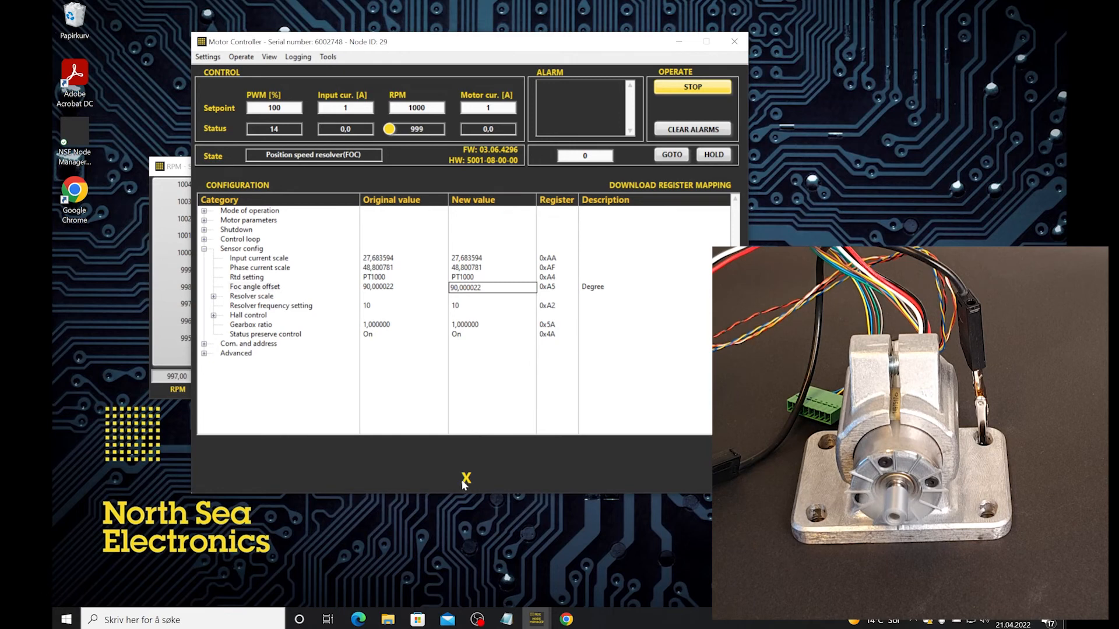
click(176, 167)
drag(176, 168, 178, 210)
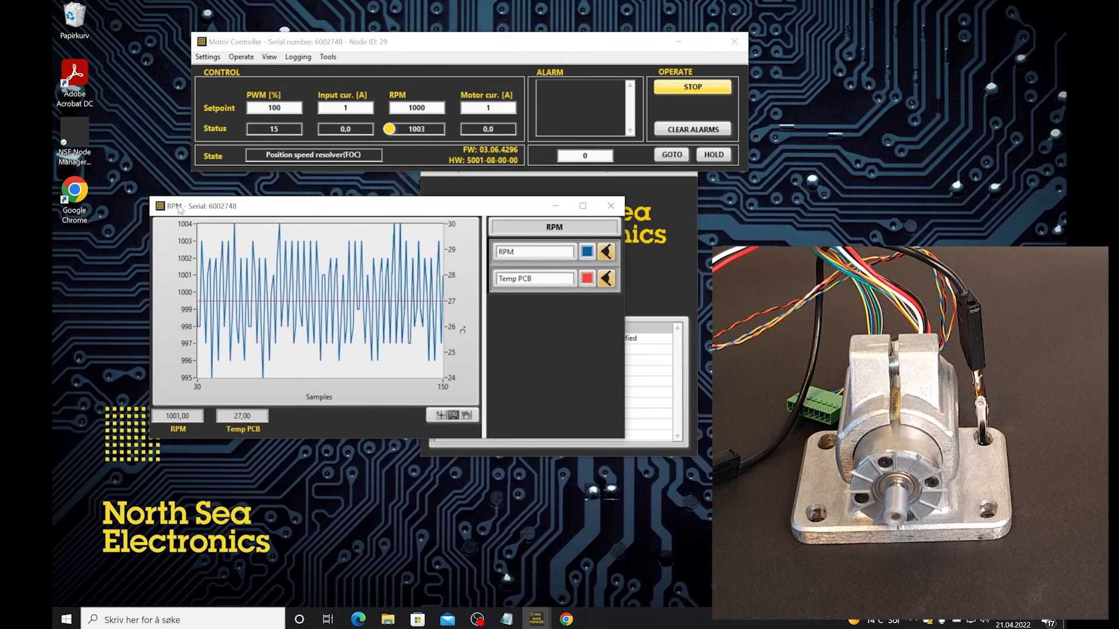
Step: Raise the RPM setpoint in stages to 2000, 3000 and 5000
click(414, 108)
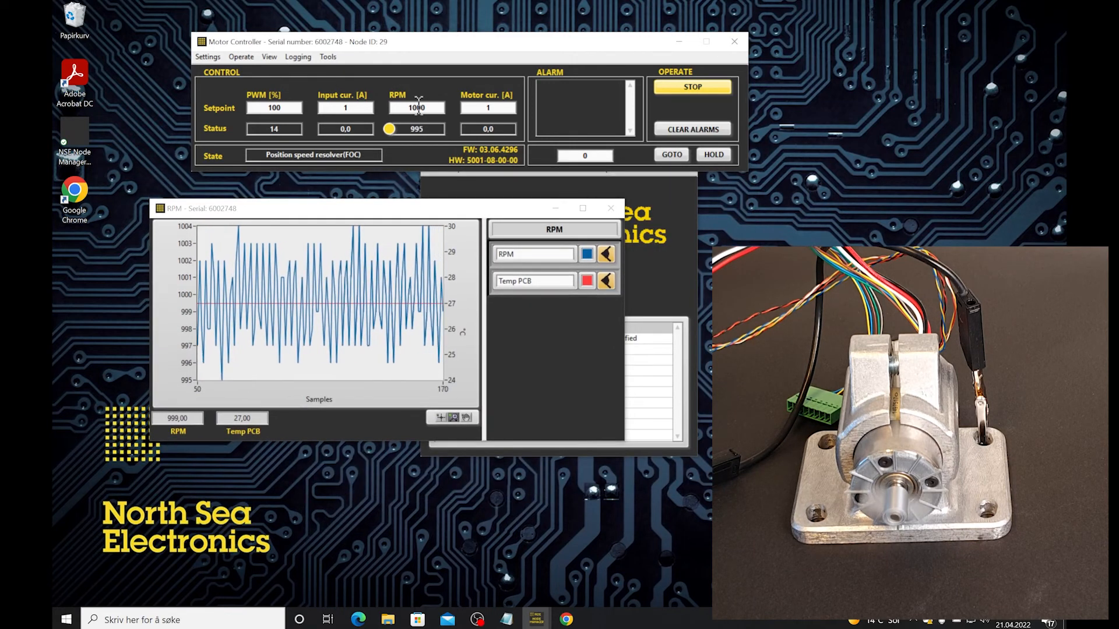
key(BackSpace)
text(2)
key(Return)
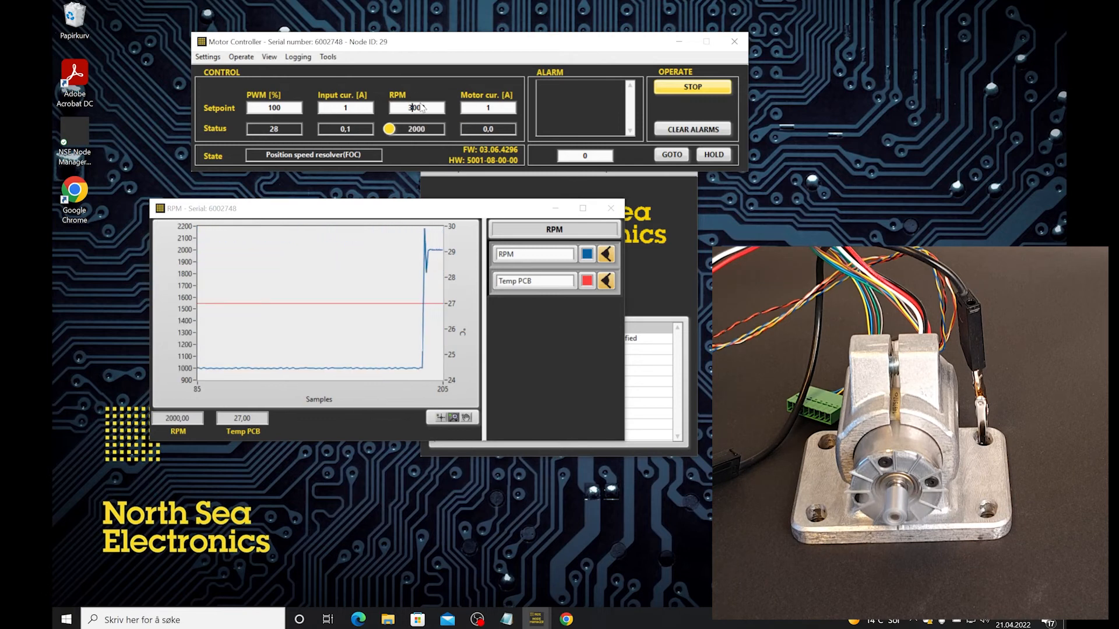
key(BackSpace)
text(3)
key(Return)
key(BackSpace)
text(5)
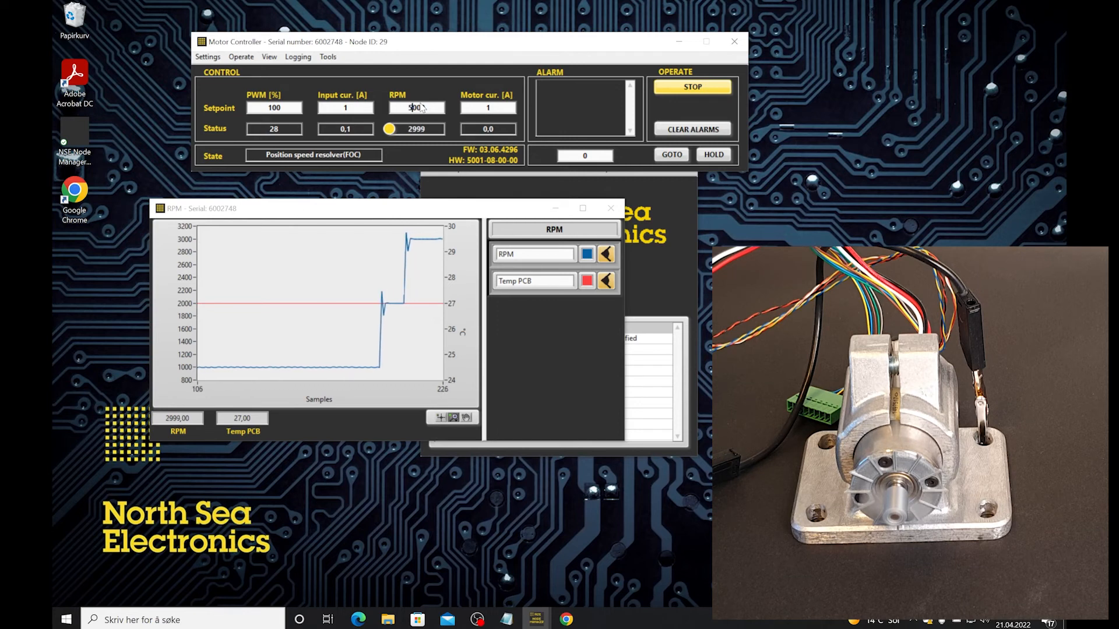
key(Return)
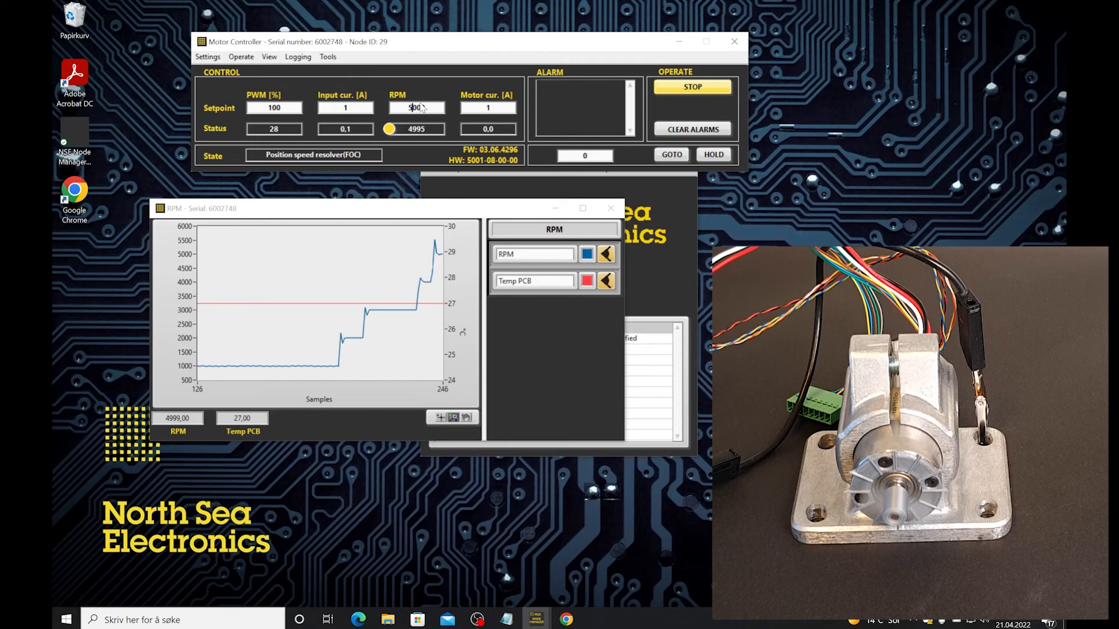
Step: Lower the RPM setpoint to 0 and run the motor in reverse with a setpoint of -1000
double_click(422, 108)
text(4000)
key(Return)
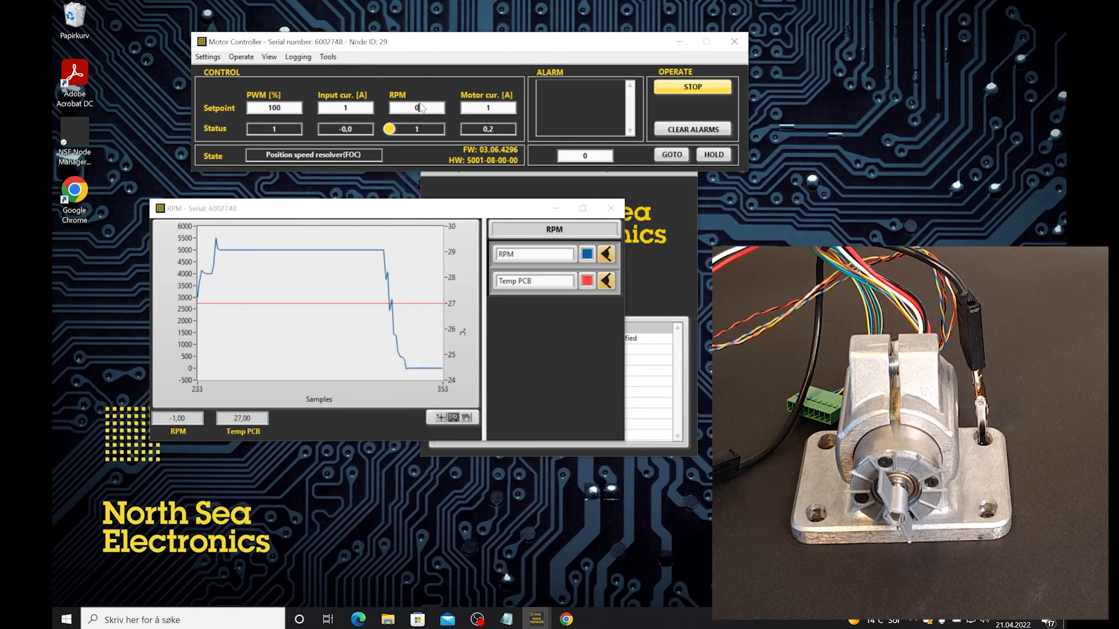
text(-1000)
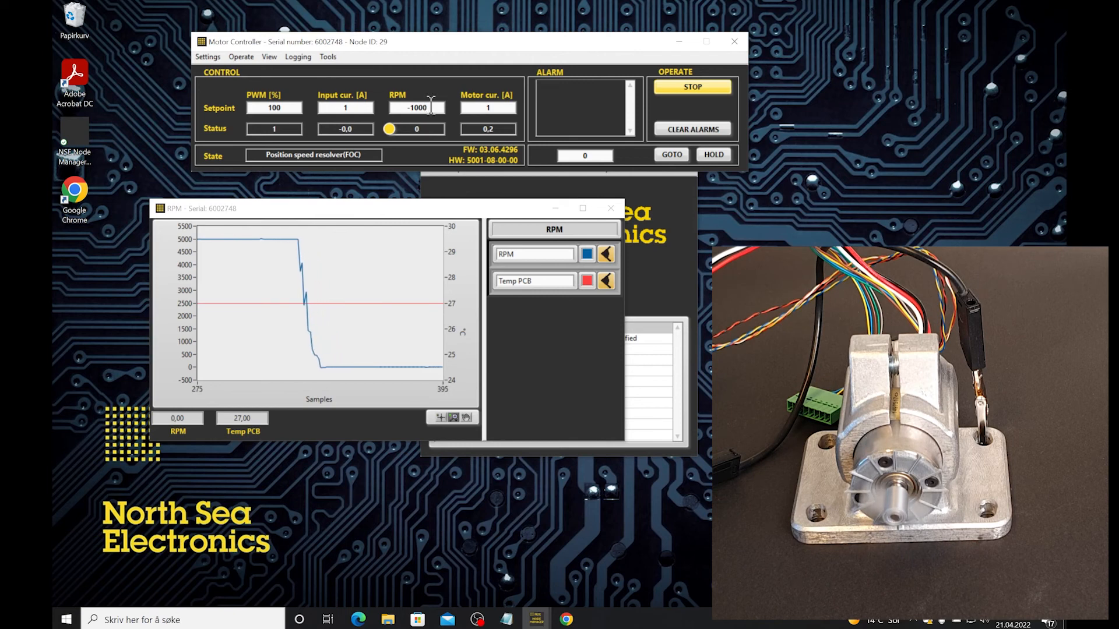
click(660, 96)
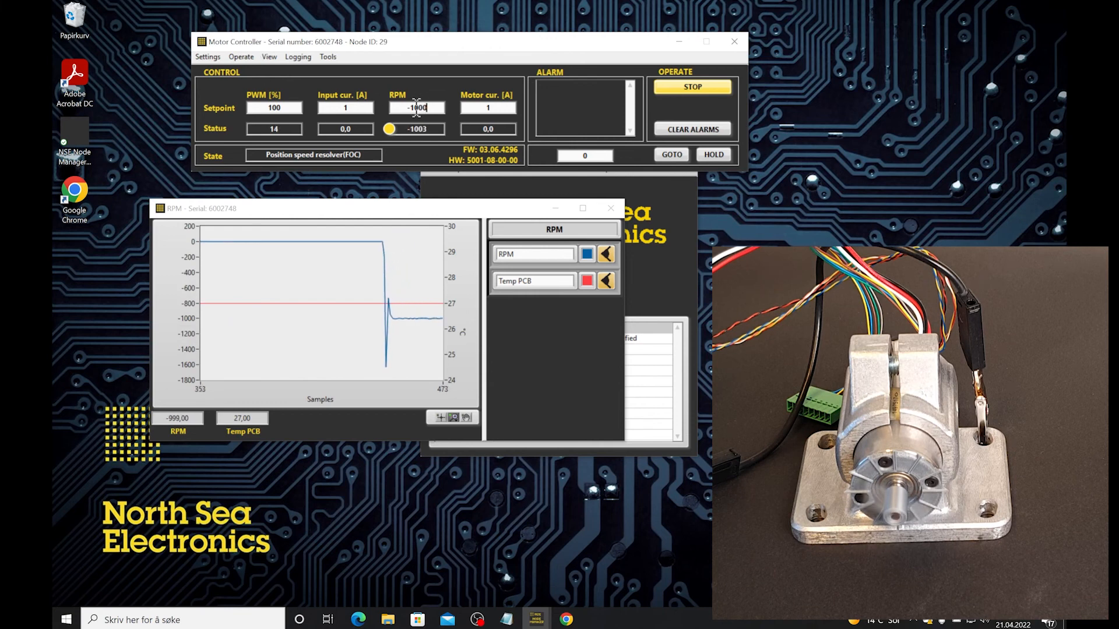
Step: Increase the reverse speed to an RPM setpoint of -5000 and stop the motor
key(BackSpace)
text(4)
key(BackSpace)
text(5)
key(Return)
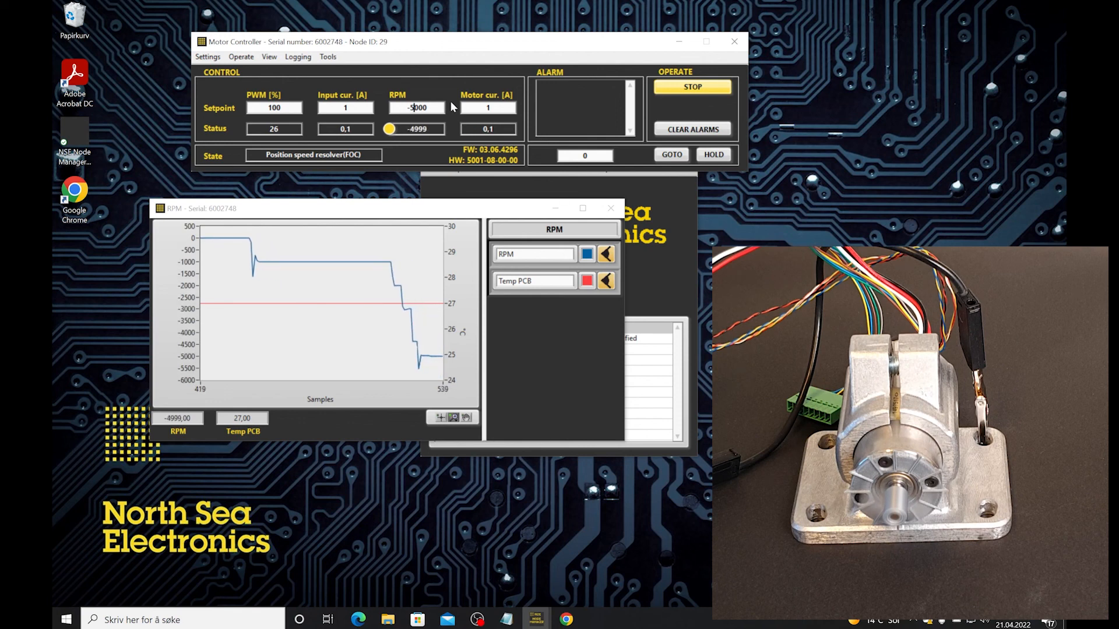
click(691, 89)
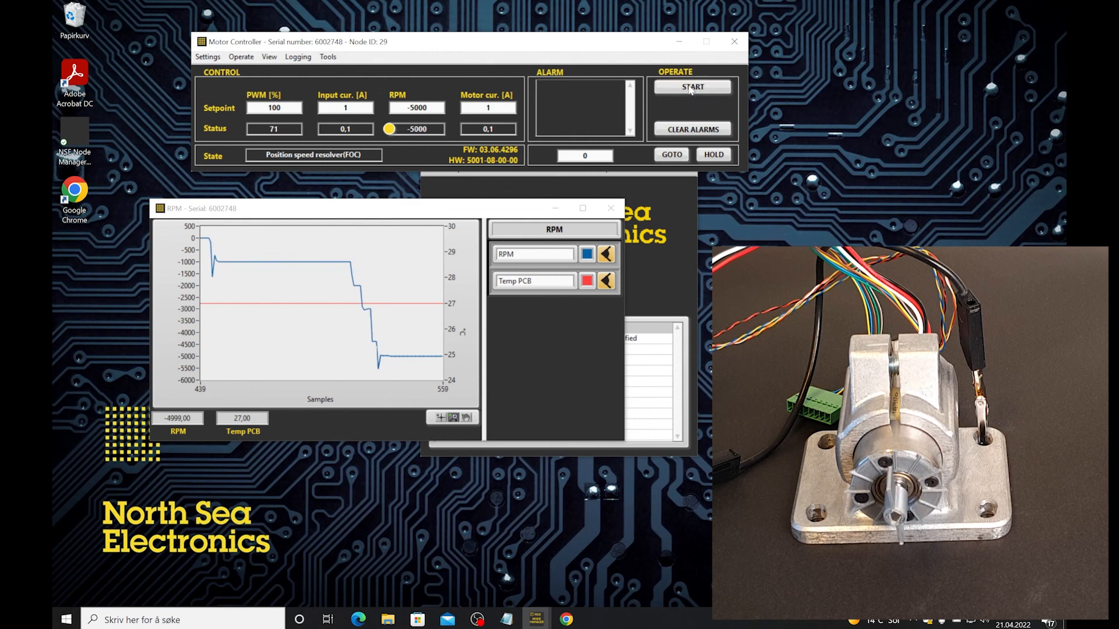